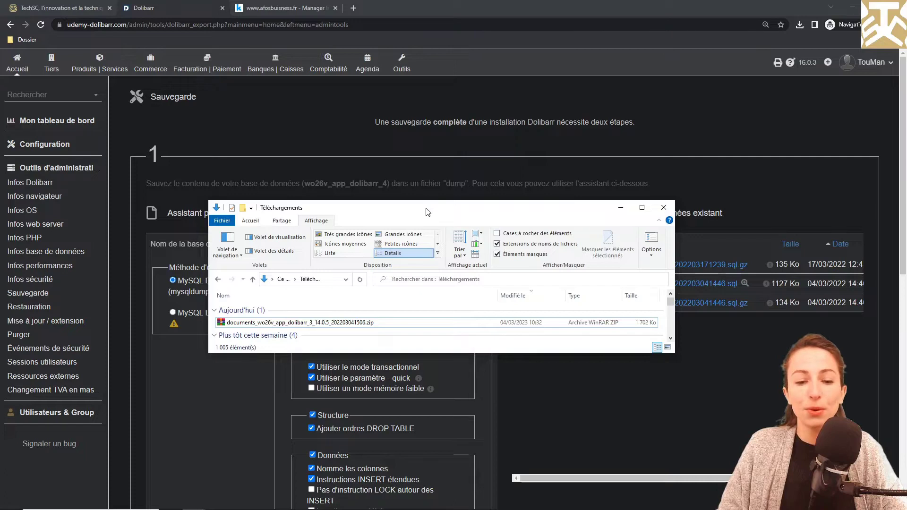
click(336, 331)
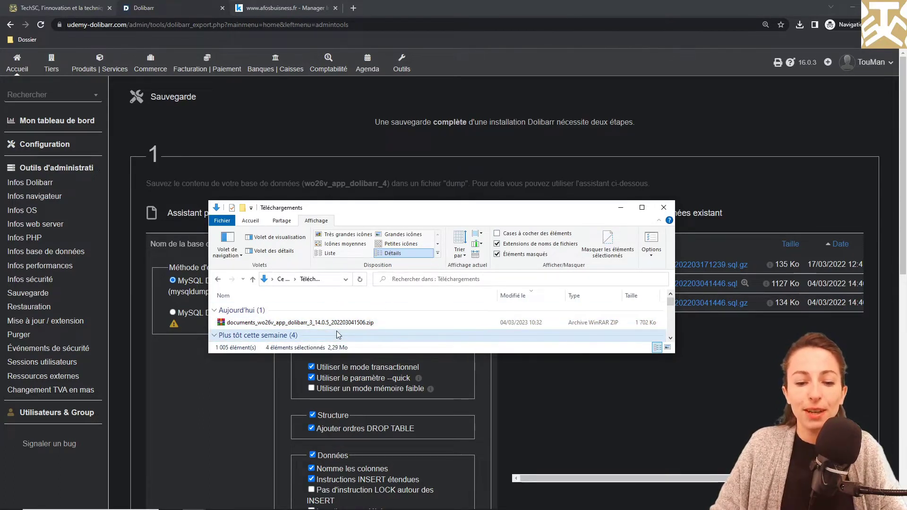
click(299, 8)
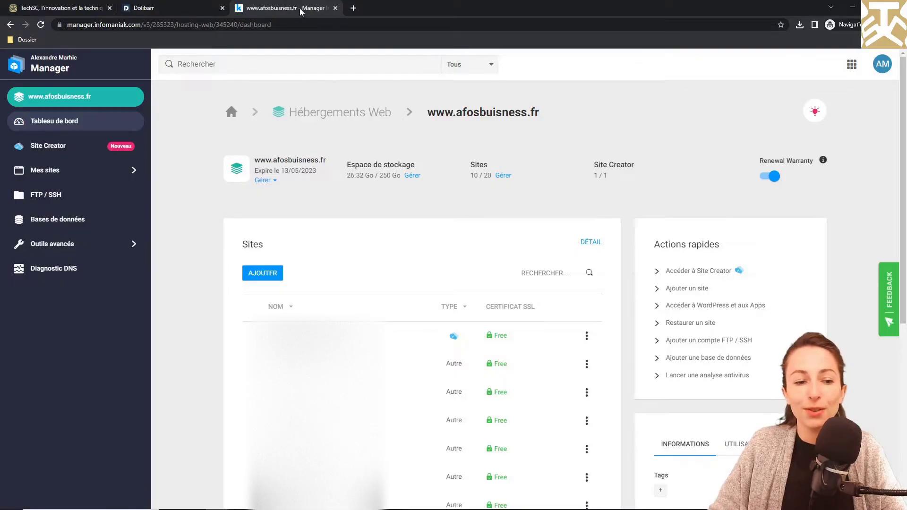
click(56, 176)
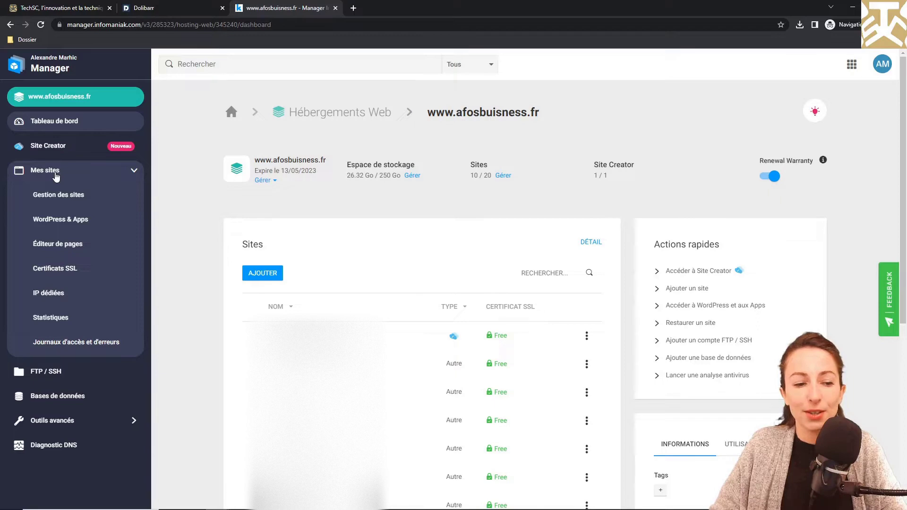
click(60, 199)
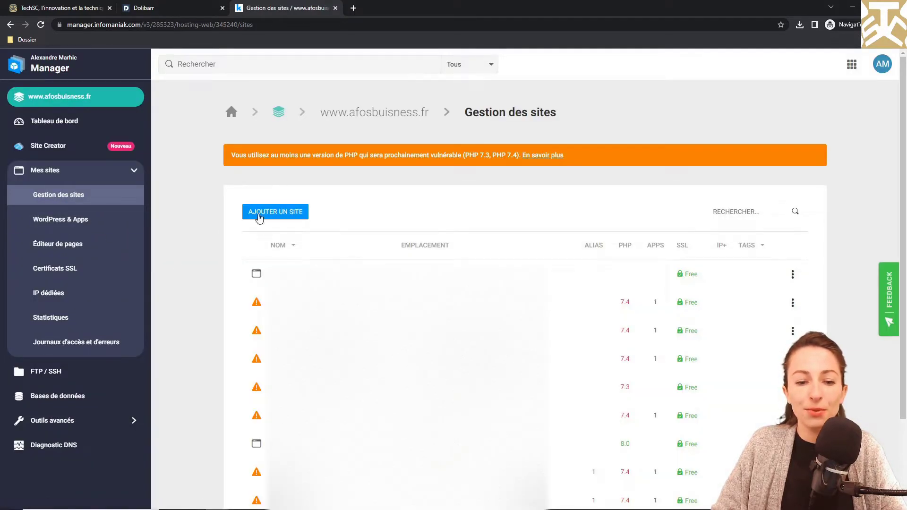
click(285, 214)
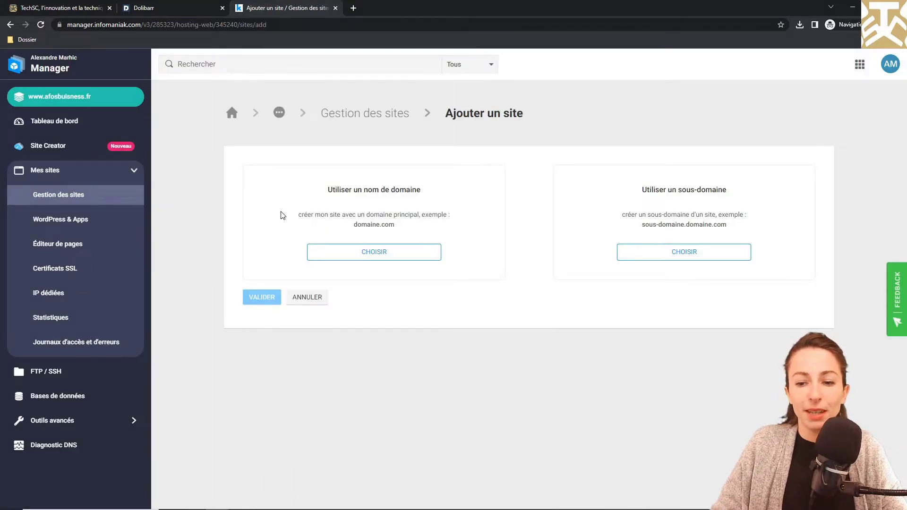
Define the new site as the subdomain "test" of the domain udemy-dolibarr.com.
click(666, 253)
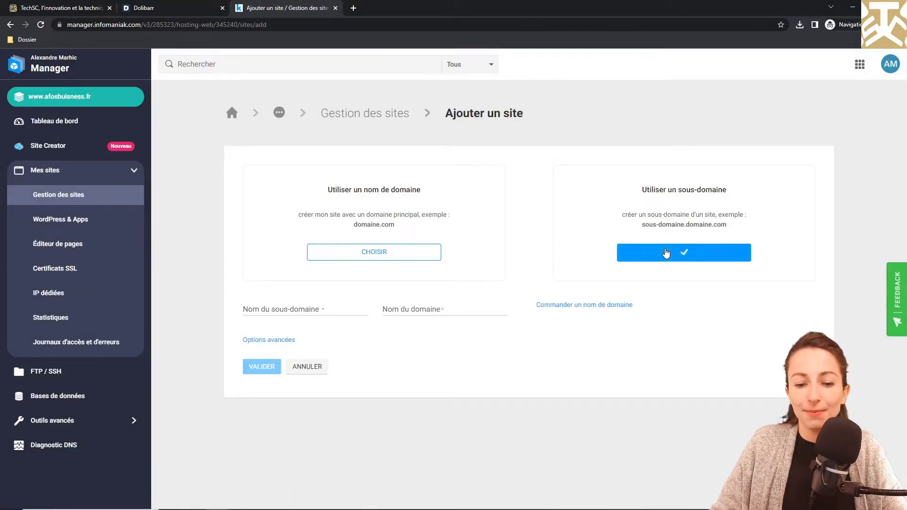
click(326, 302)
text(te)
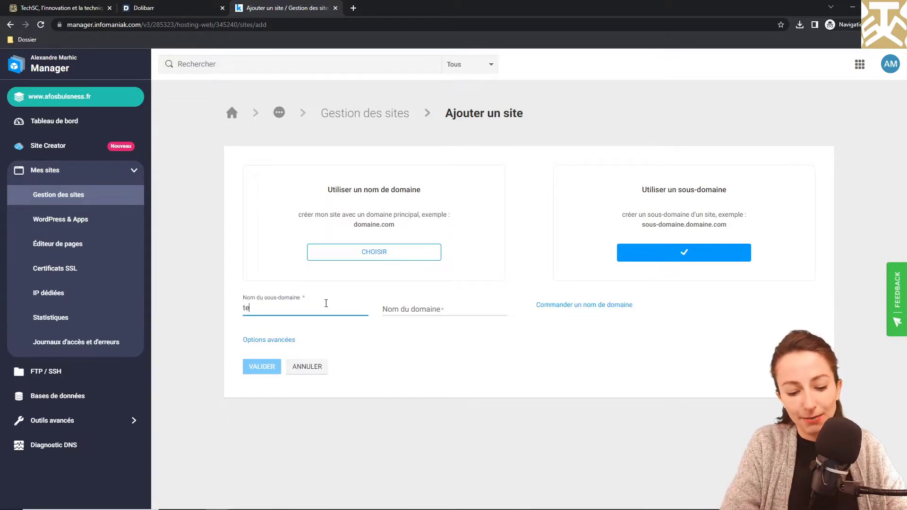
text(st)
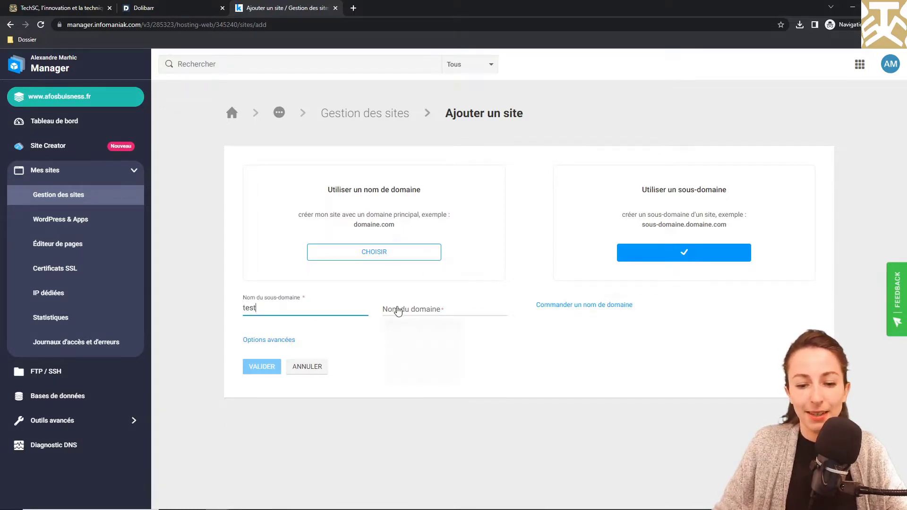
click(398, 311)
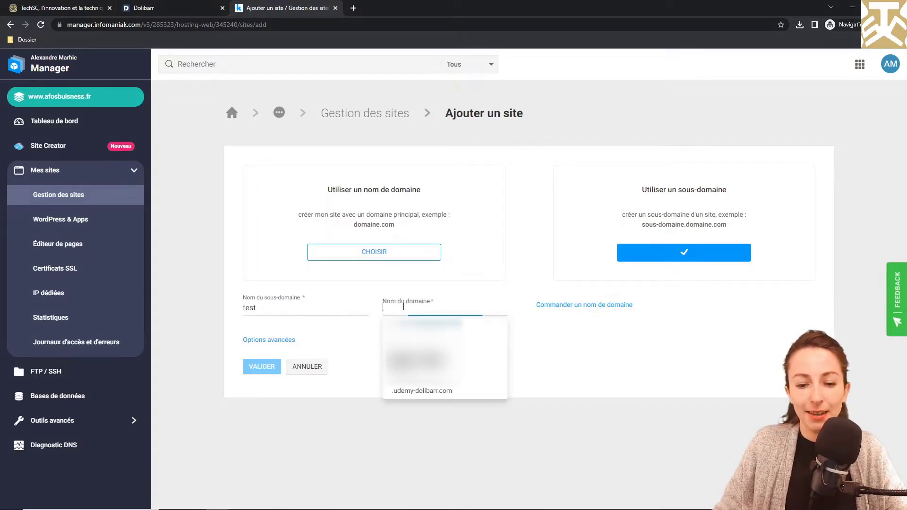
click(403, 399)
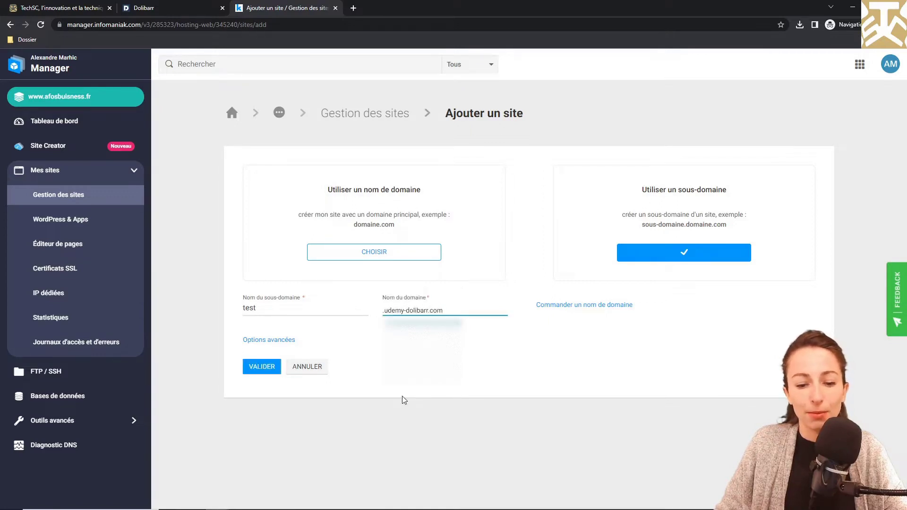
Set the site's PHP version to 7.4 in the advanced options and create the site.
click(276, 339)
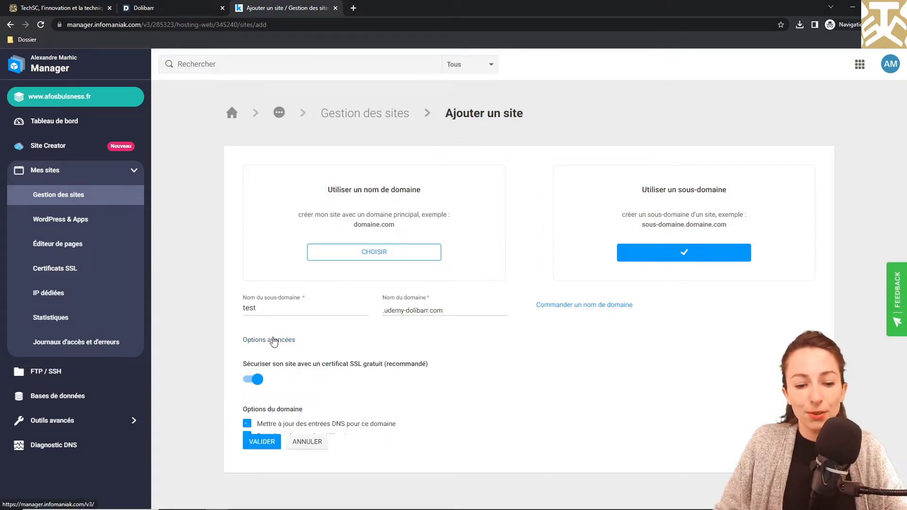
scroll(391, 356, down, 4)
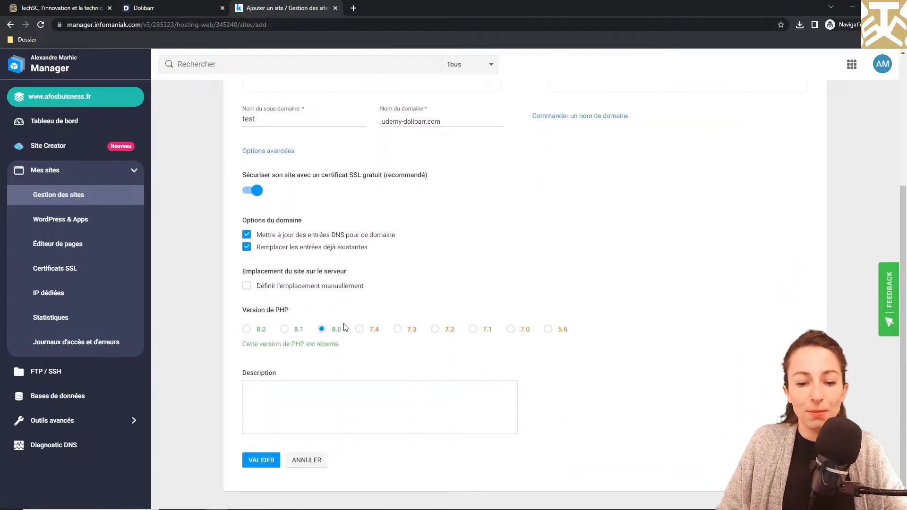
click(360, 331)
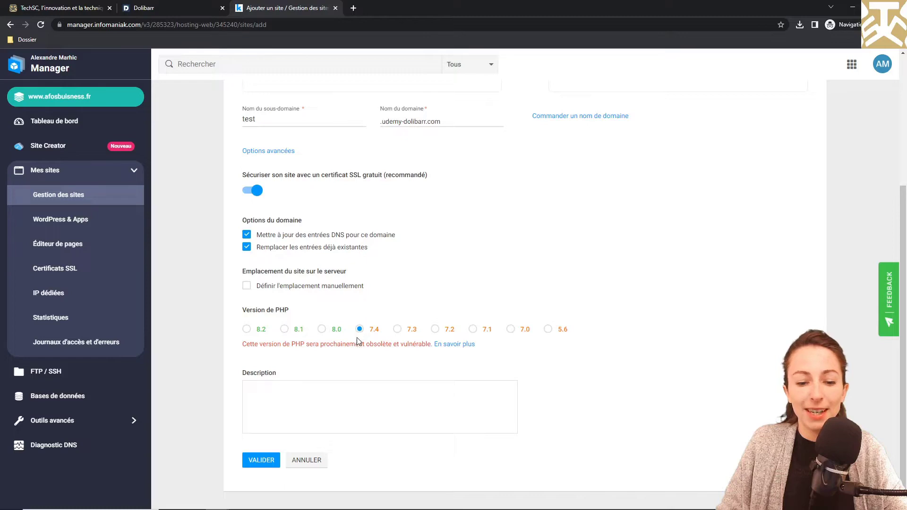
click(256, 465)
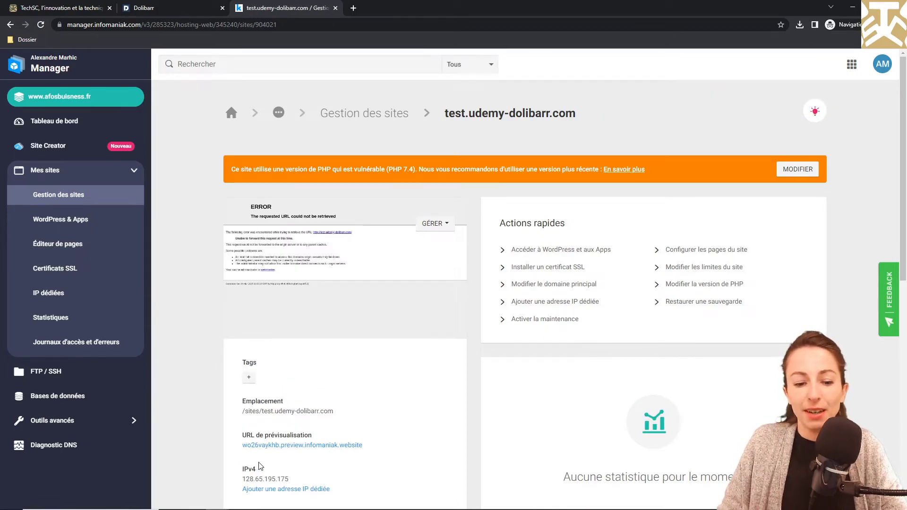
Install the free Let's Encrypt SSL certificate on test.udemy-dolibarr.com, including its listed alias.
scroll(257, 467, down, 4)
scroll(259, 466, down, 2)
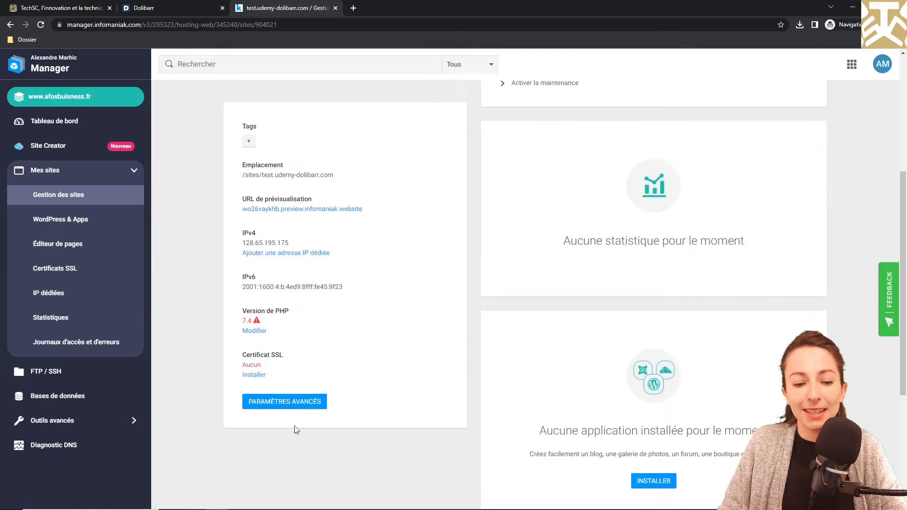
click(257, 375)
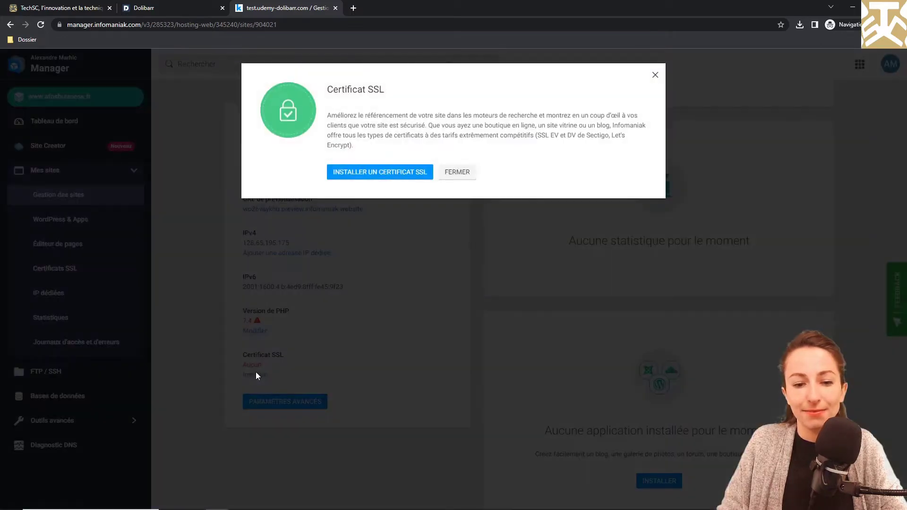
click(376, 169)
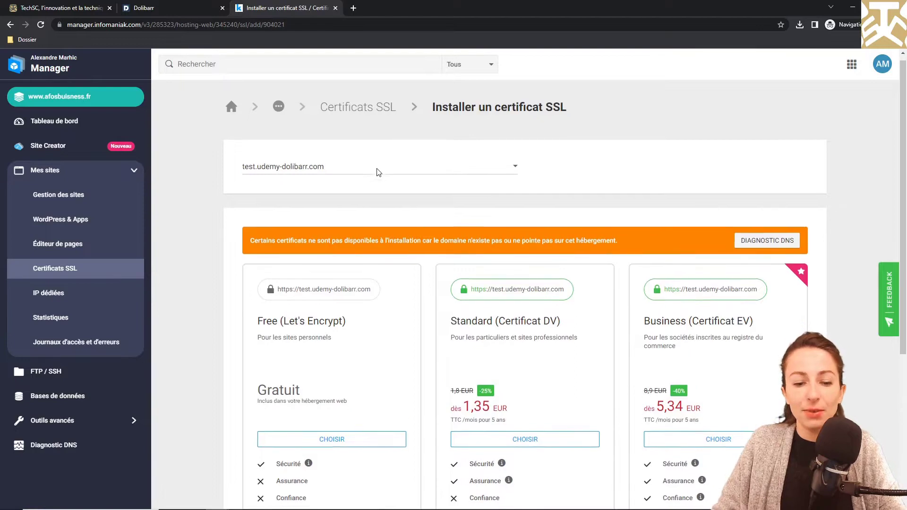
scroll(378, 173, down, 5)
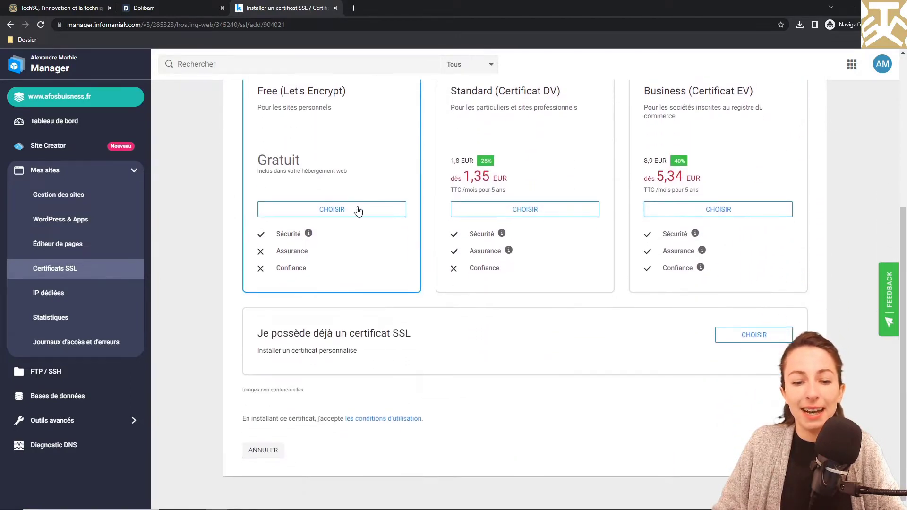
click(357, 215)
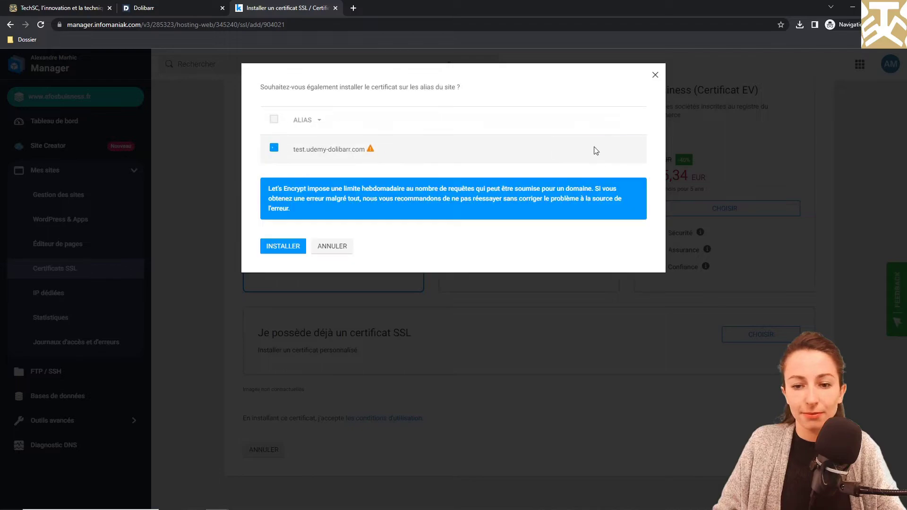
click(280, 245)
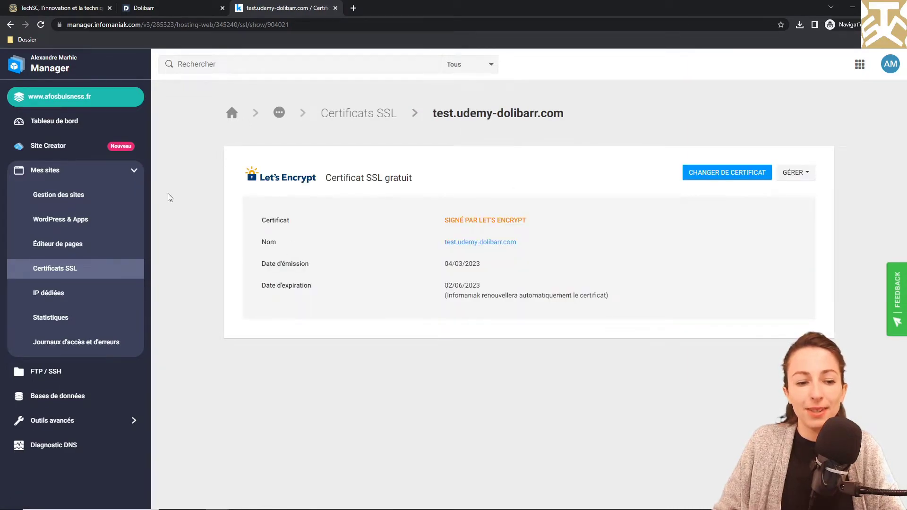
Return to the hosting's site list and open the test.udemy-dolibarr.com site.
click(112, 197)
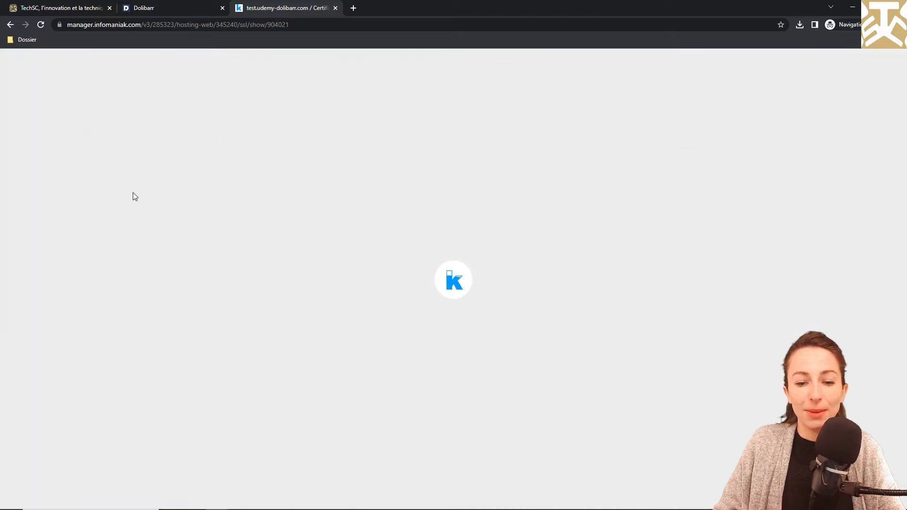
scroll(180, 236, down, 2)
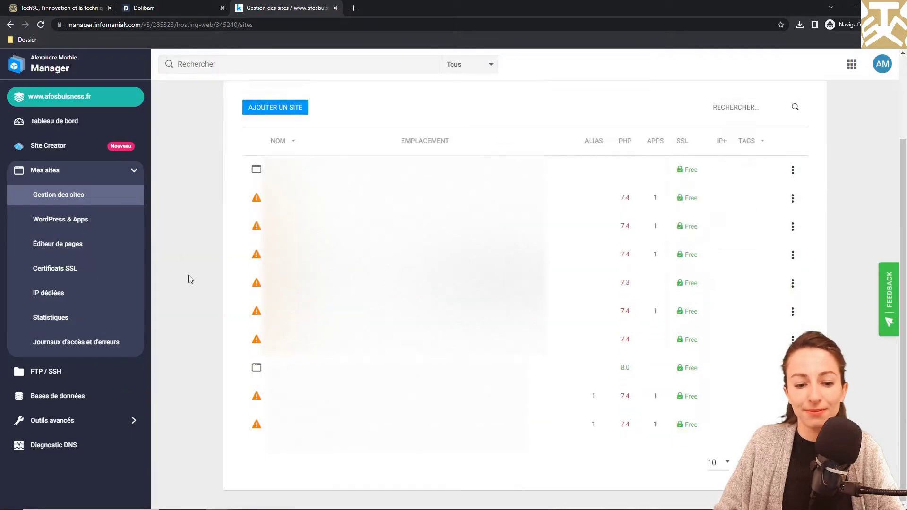
click(287, 347)
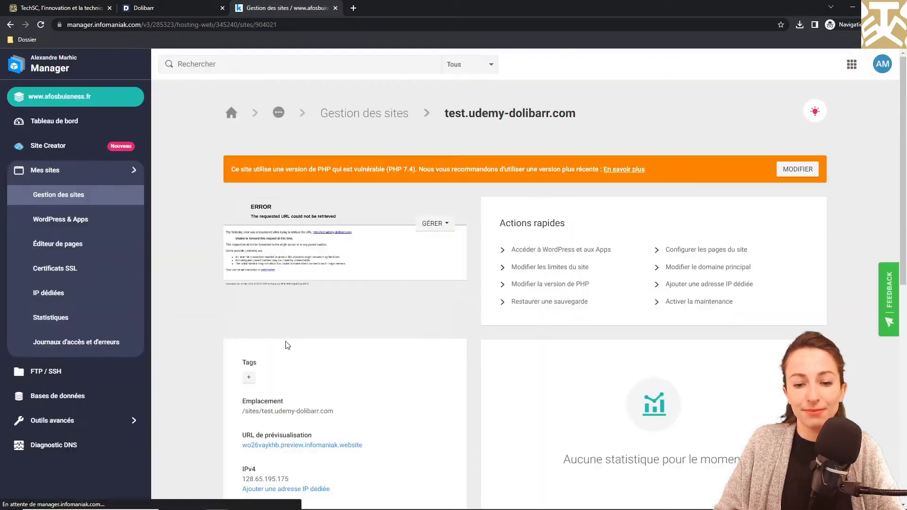
Search the installable applications for "doli" and start installing Dolibarr on the test site.
scroll(285, 345, down, 5)
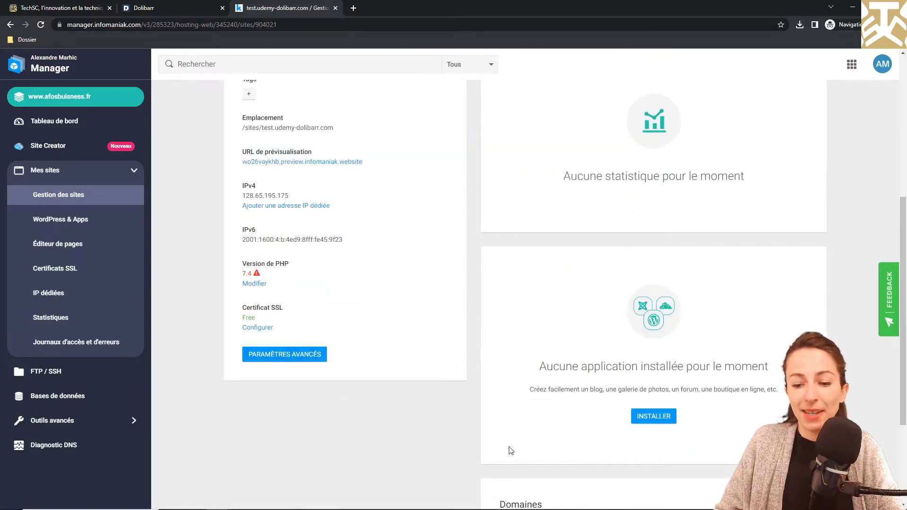
click(660, 420)
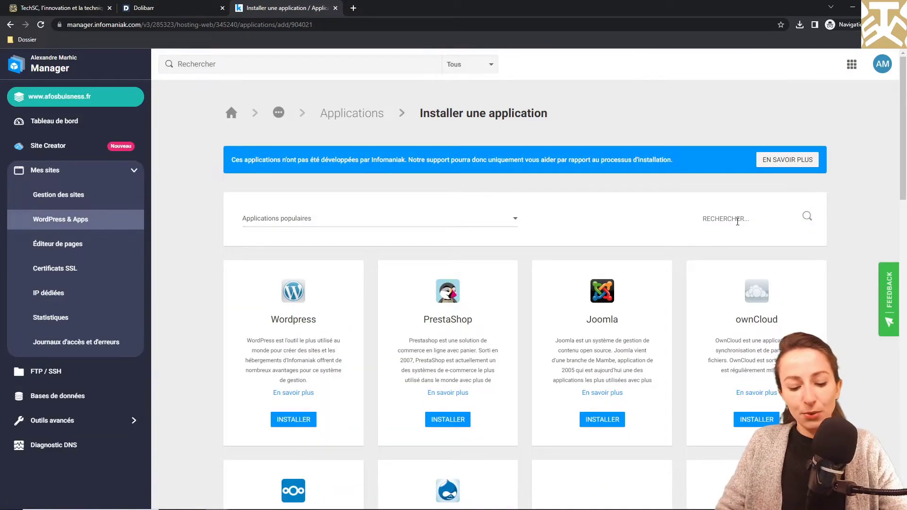
text(doliv)
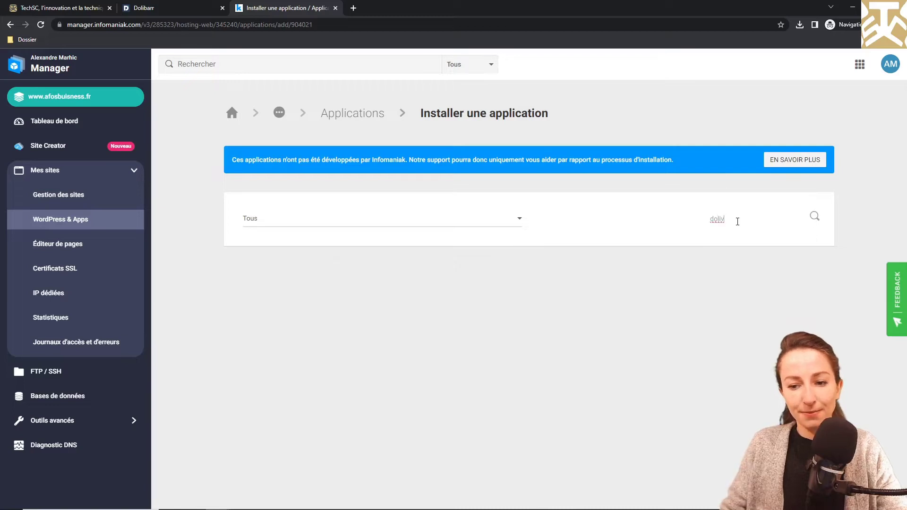
key(BackSpace)
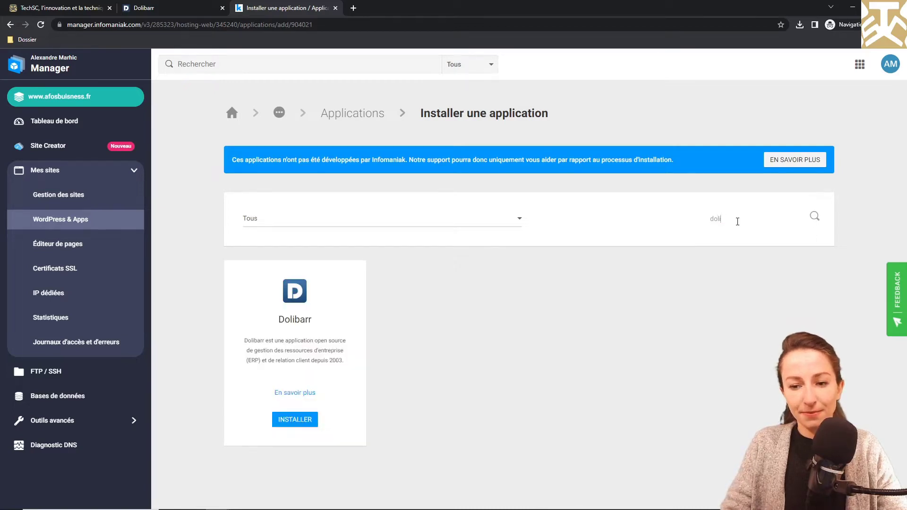
click(285, 425)
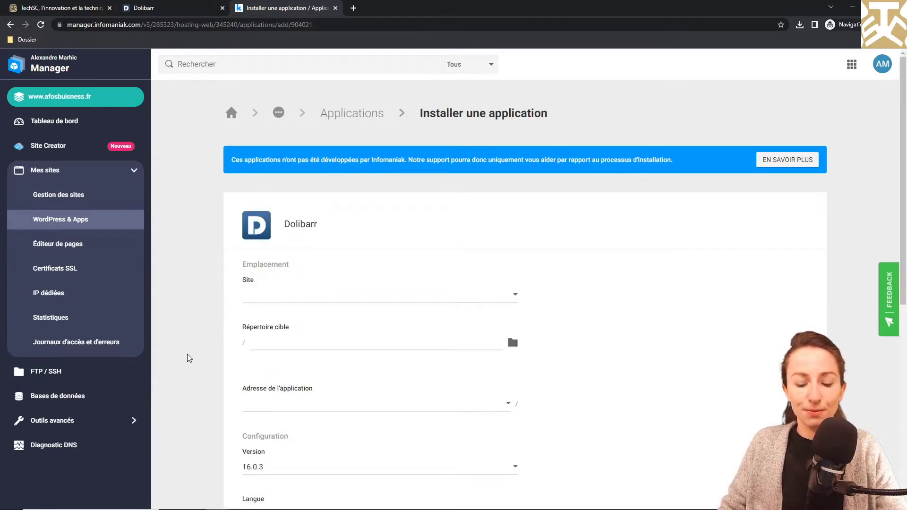
scroll(189, 358, down, 3)
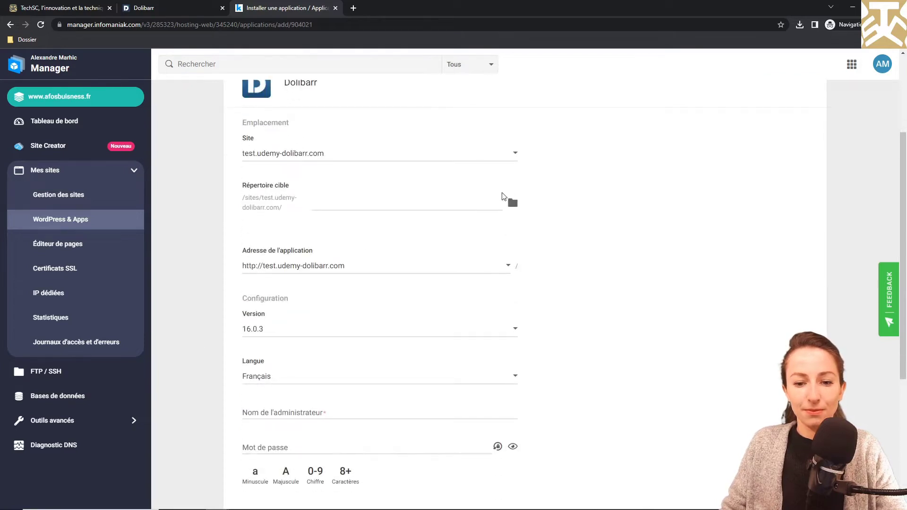
click(513, 203)
scroll(543, 260, down, 2)
click(466, 201)
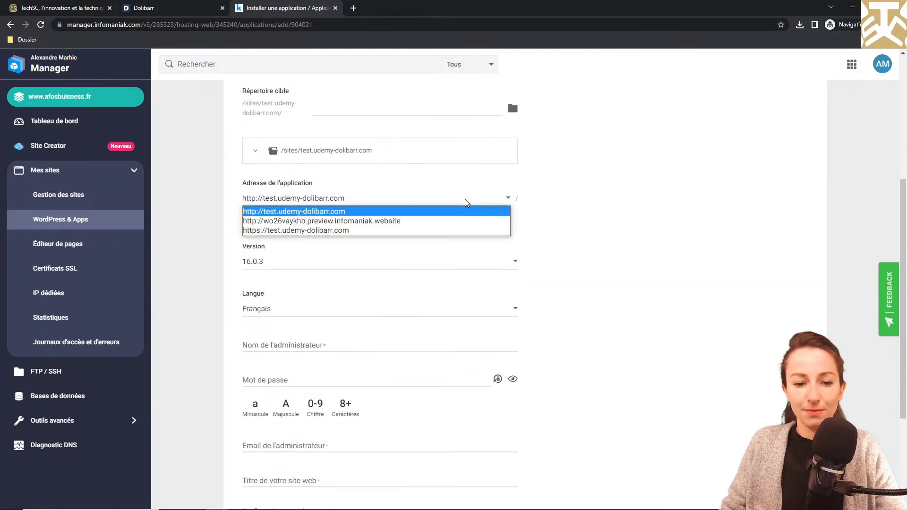
click(399, 231)
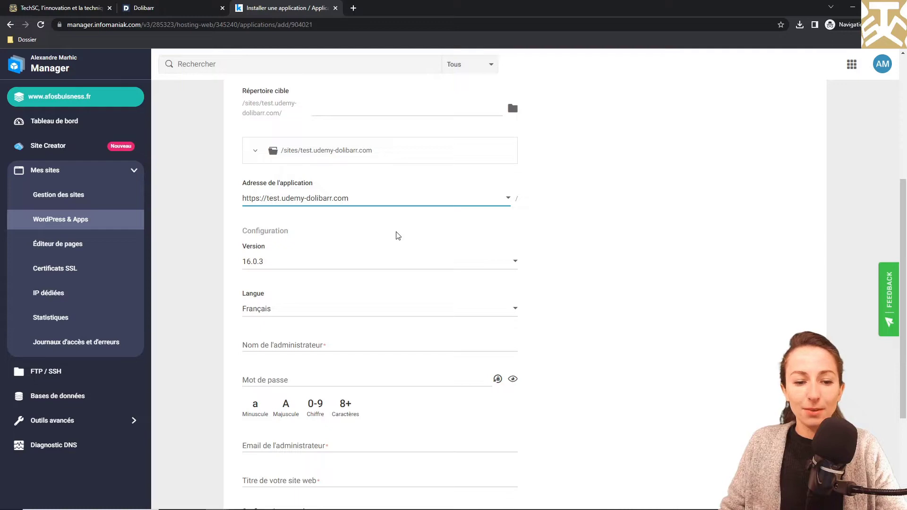
Enter the administrator's name and the administrator password for the Dolibarr installation.
scroll(397, 236, down, 2)
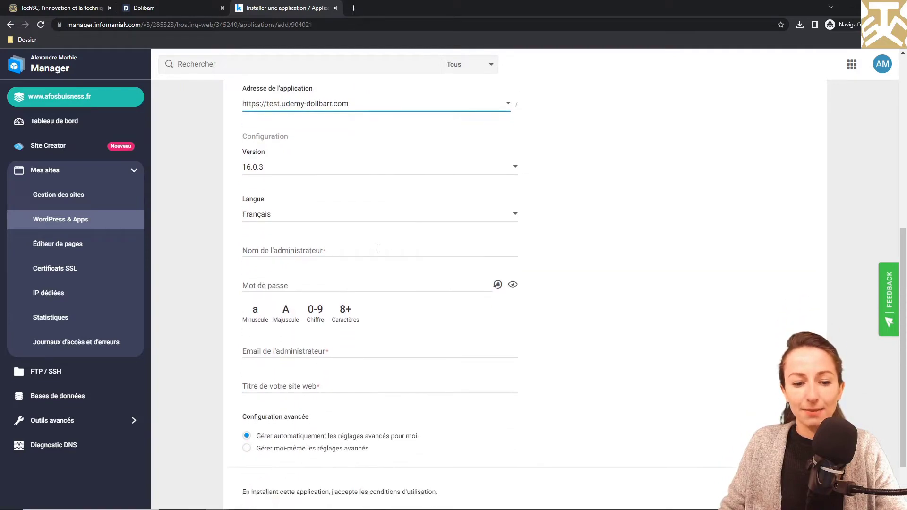
click(373, 253)
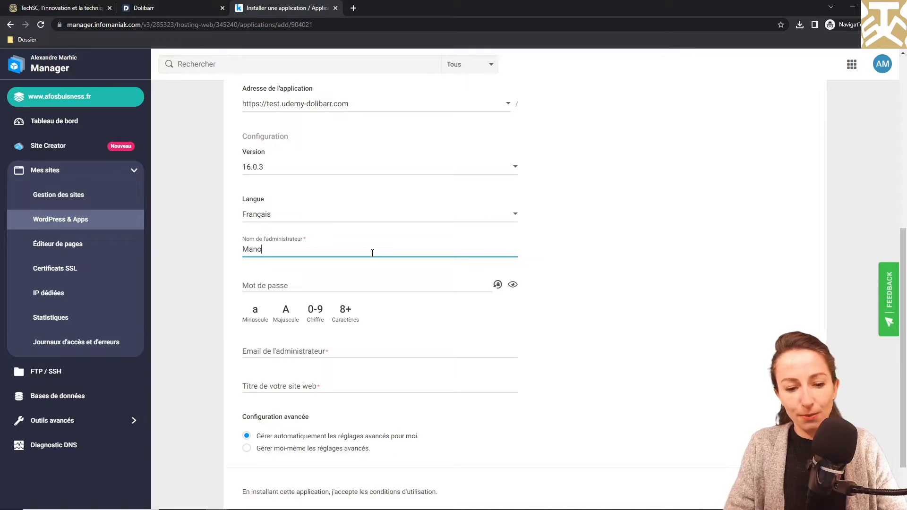
key(Tab)
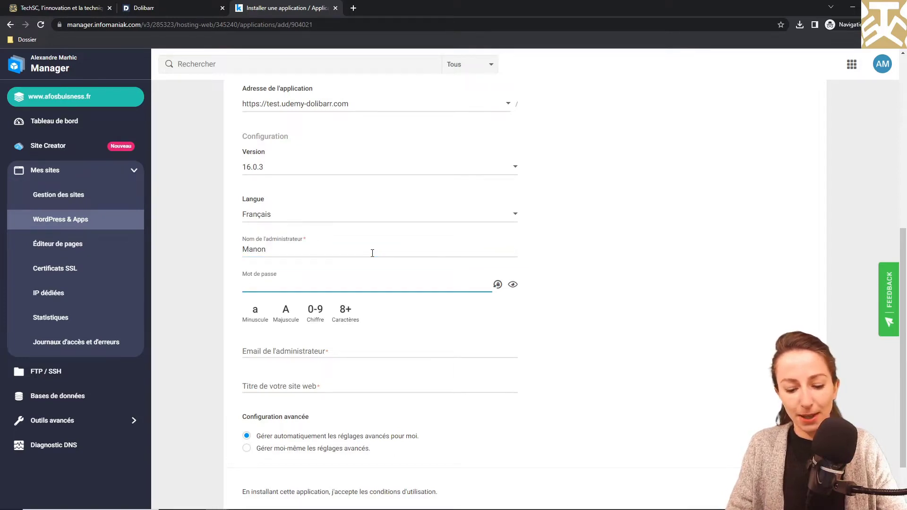
text(••••••••)
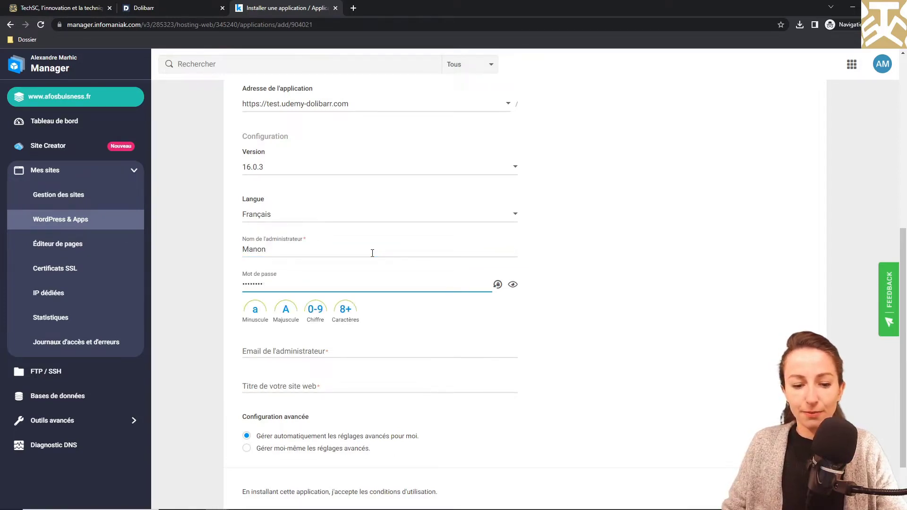
Enter the administrator's e-mail address and set the website title to Dolibarrtest.
scroll(373, 255, down, 1)
click(358, 305)
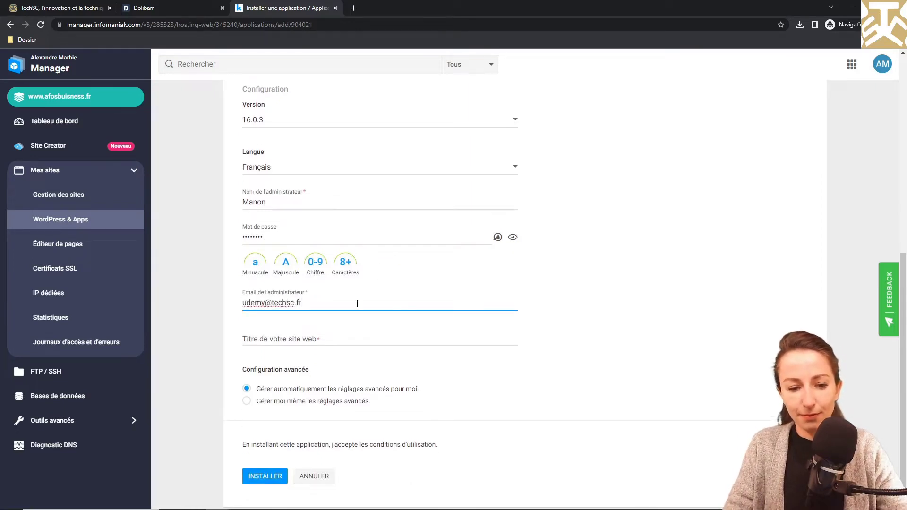
click(342, 339)
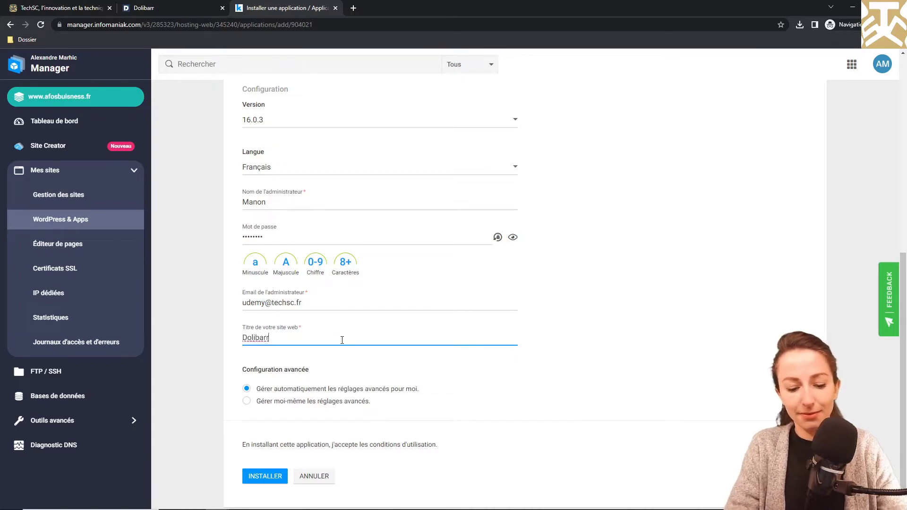
Choose to manage the advanced settings yourself and install Dolibarr with the preselected update and backup options.
scroll(307, 373, down, 1)
click(290, 383)
scroll(290, 386, down, 3)
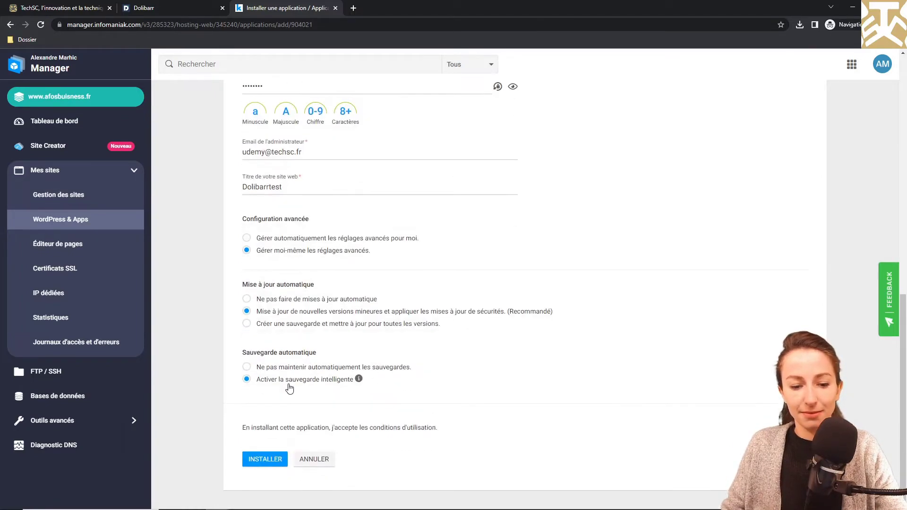
click(264, 460)
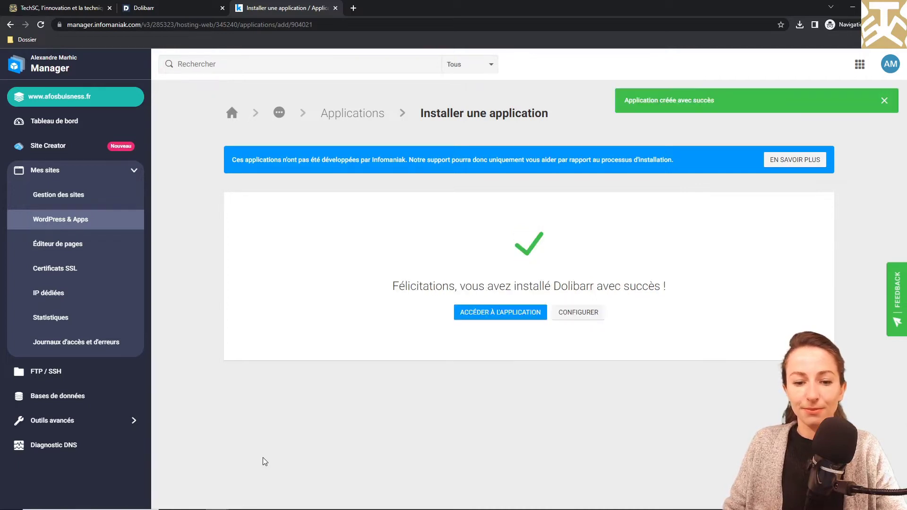
Open the newly installed Dolibarr and log in with the administrator's username and password.
click(511, 314)
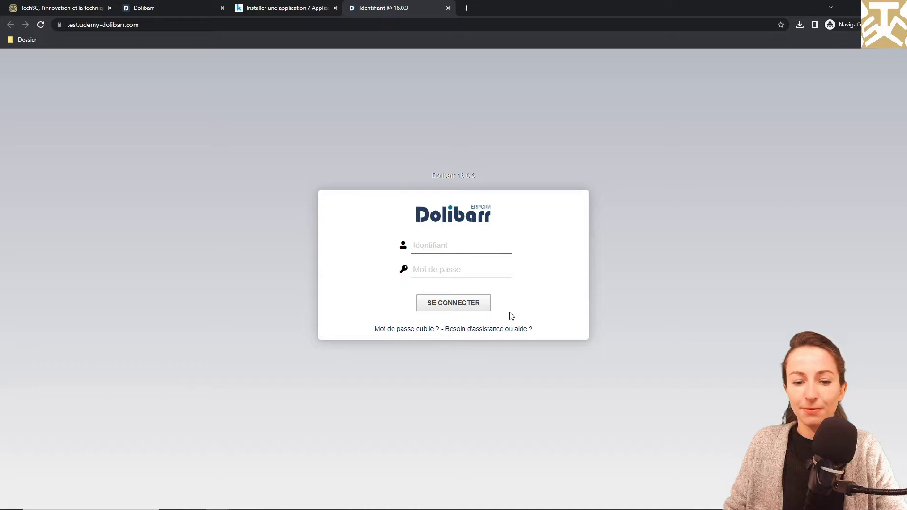
text(Manon)
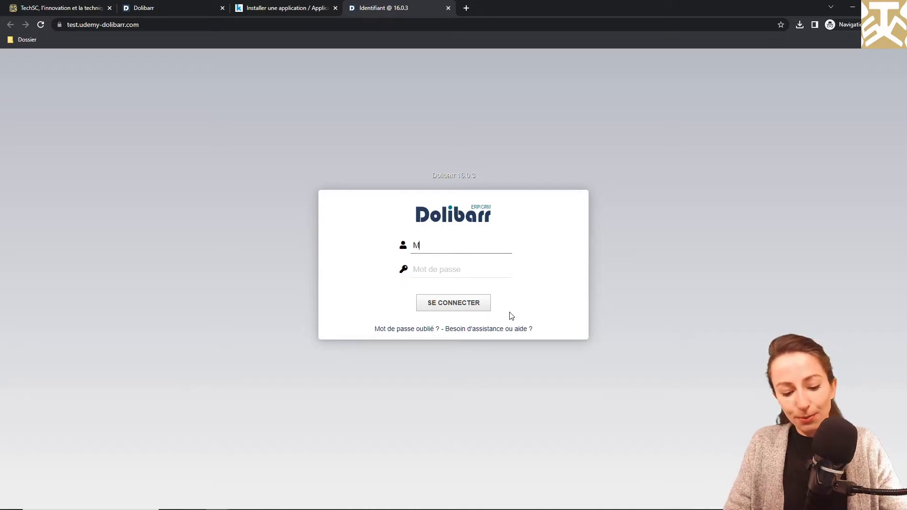
key(Tab)
text(******)
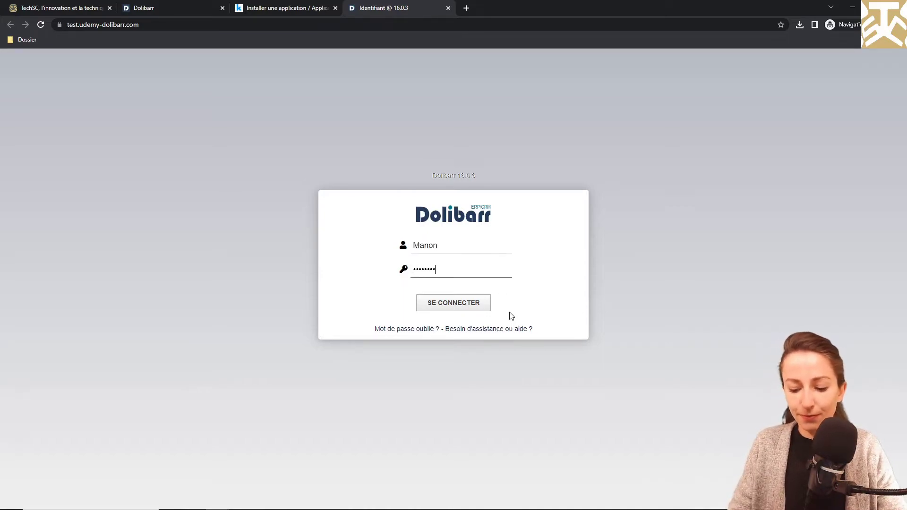
key(Return)
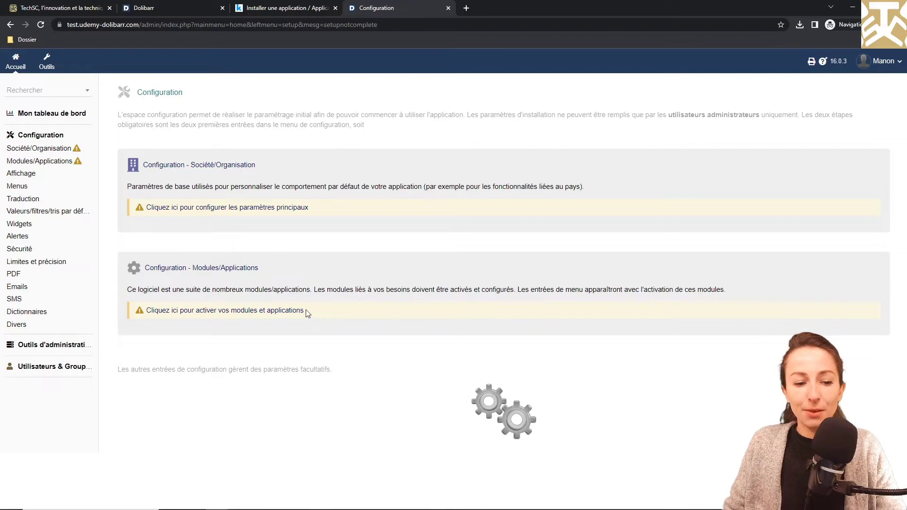
Open the Restauration page among Dolibarr's administration tools.
click(71, 345)
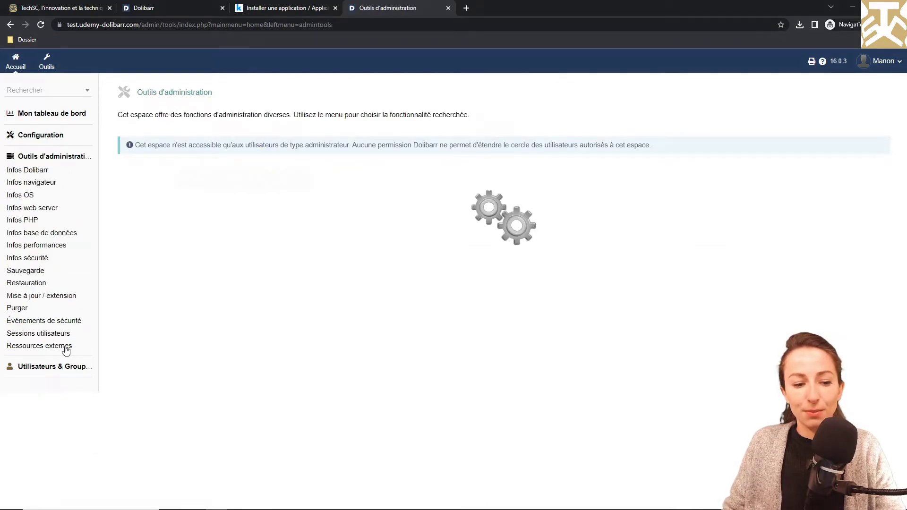
click(42, 284)
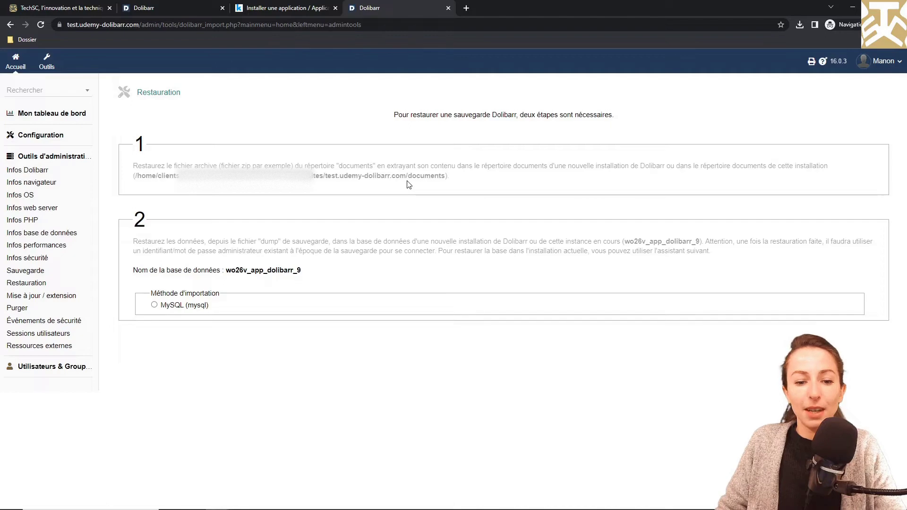
Open the hosting's FTP file manager from Infomaniak and go to the folder sites/test.udemy-dolibarr.com/documents.
click(282, 11)
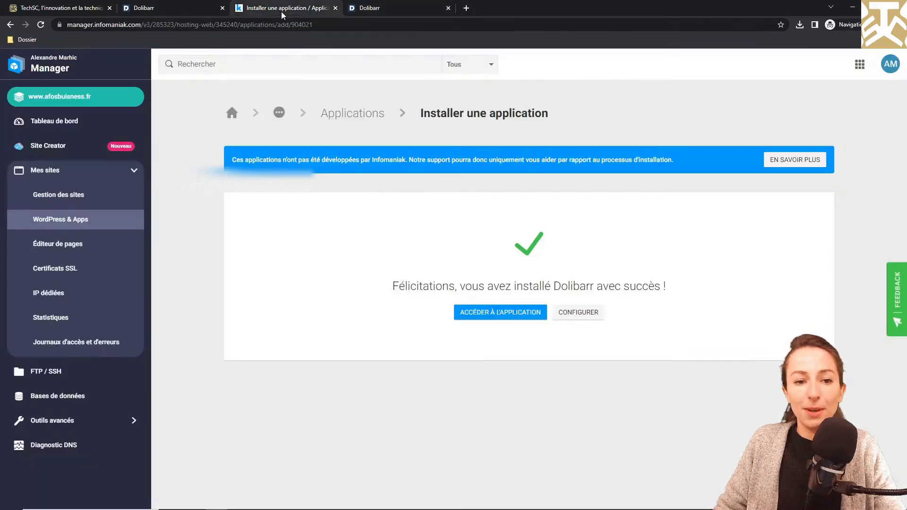
click(39, 372)
click(741, 194)
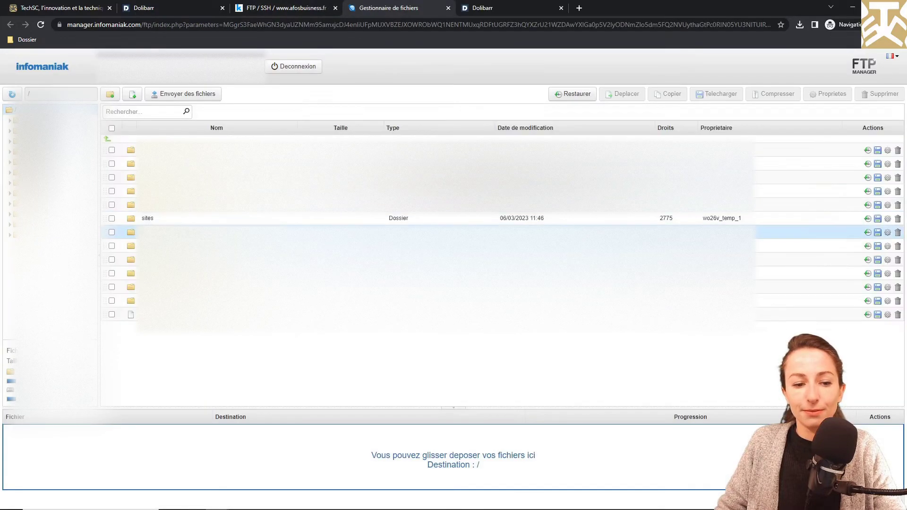
click(148, 218)
click(151, 178)
scroll(179, 185, down, 5)
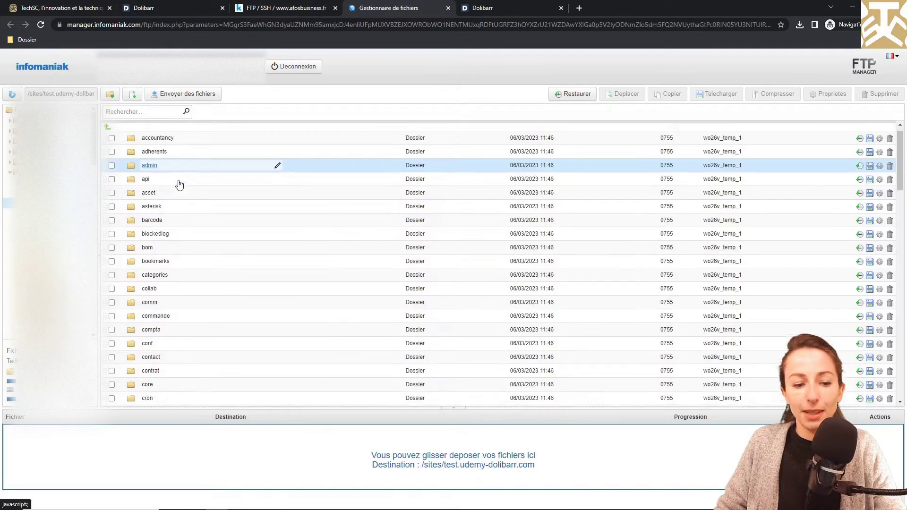
scroll(179, 185, down, 1)
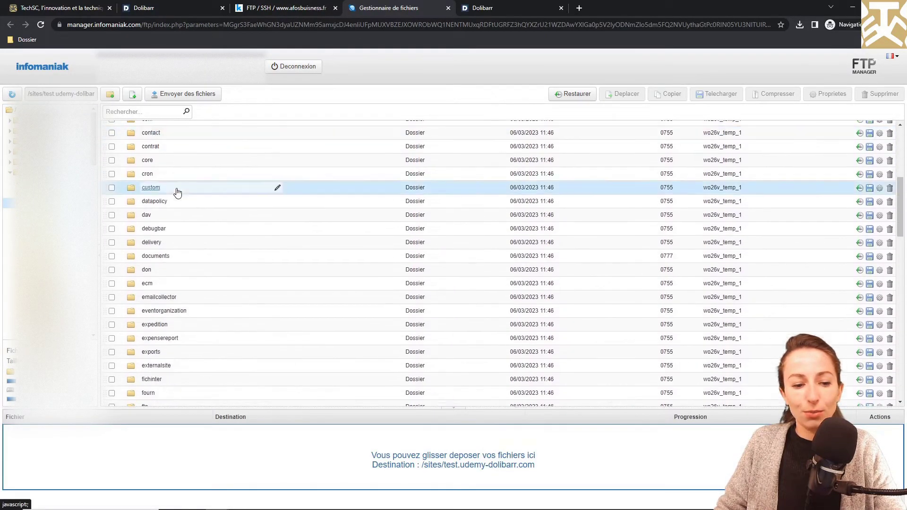
click(157, 256)
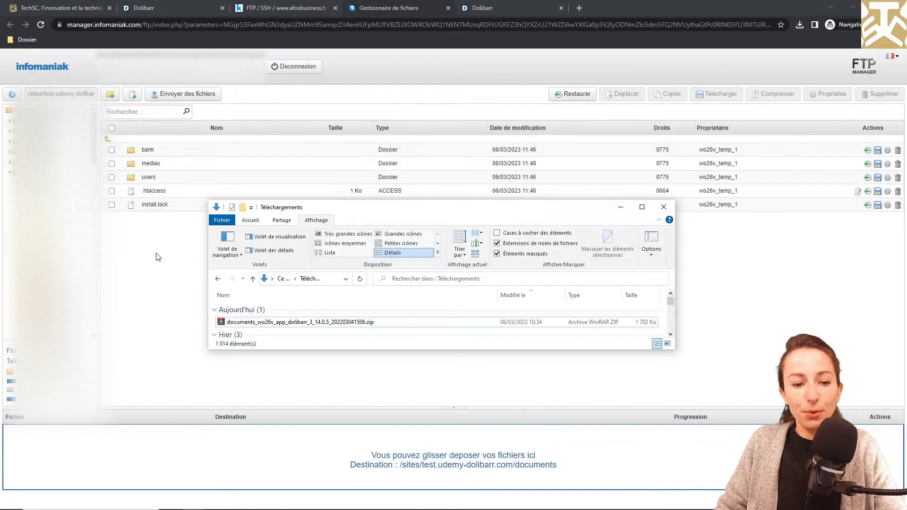
Upload documents_wo26v_app_dolibarr_3_14.0.5_202203041506.zip to the documents folder and decompress it there.
click(234, 322)
click(187, 294)
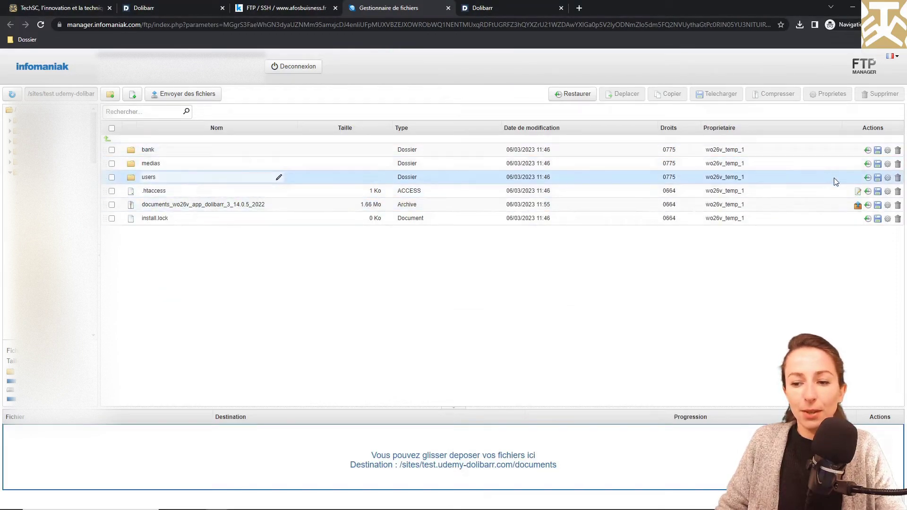
click(857, 207)
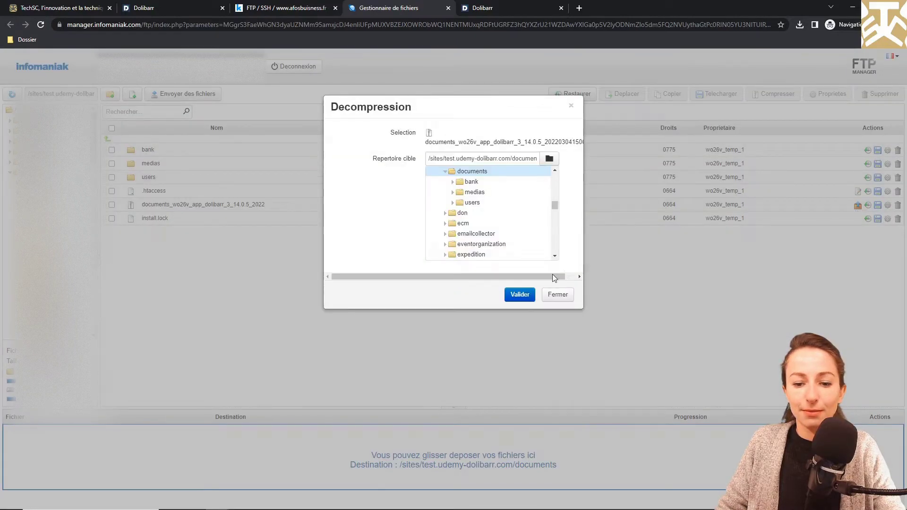
click(506, 294)
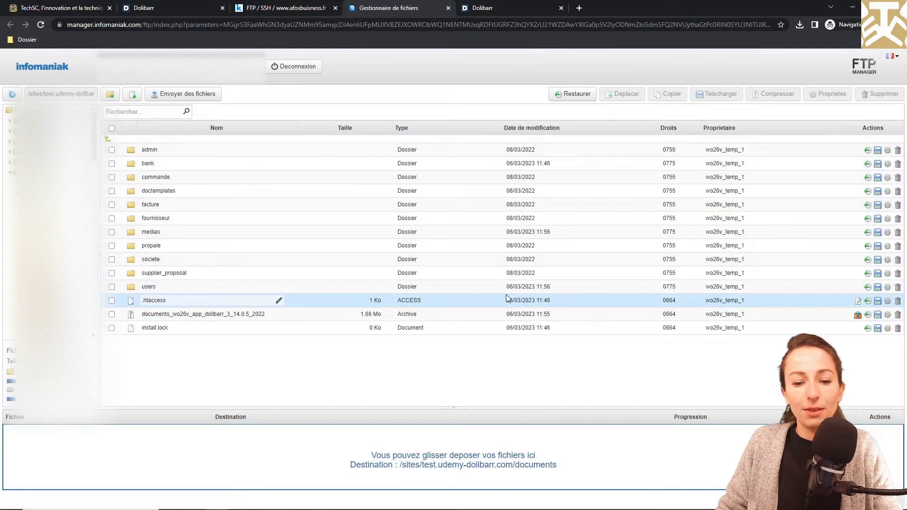
Return to Dolibarr's Restauration page and select MySQL (mysql) as the import method to show its import command.
click(514, 7)
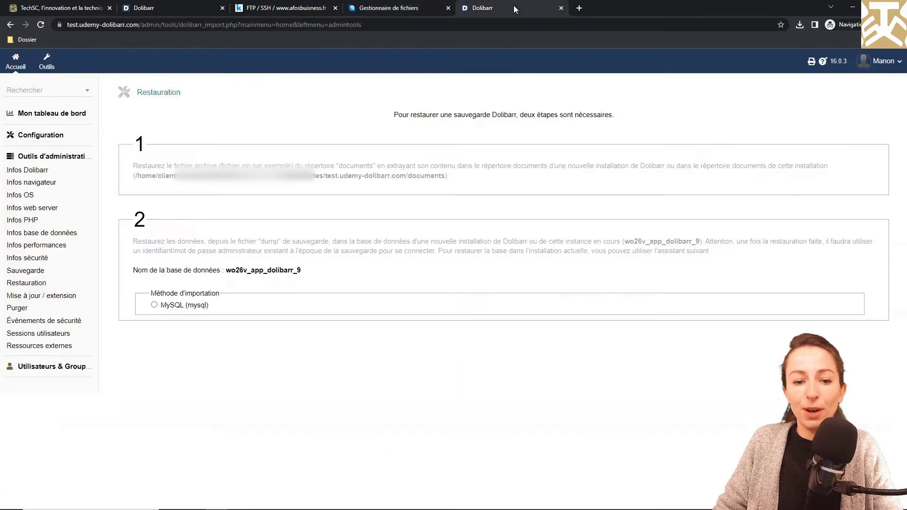
click(155, 306)
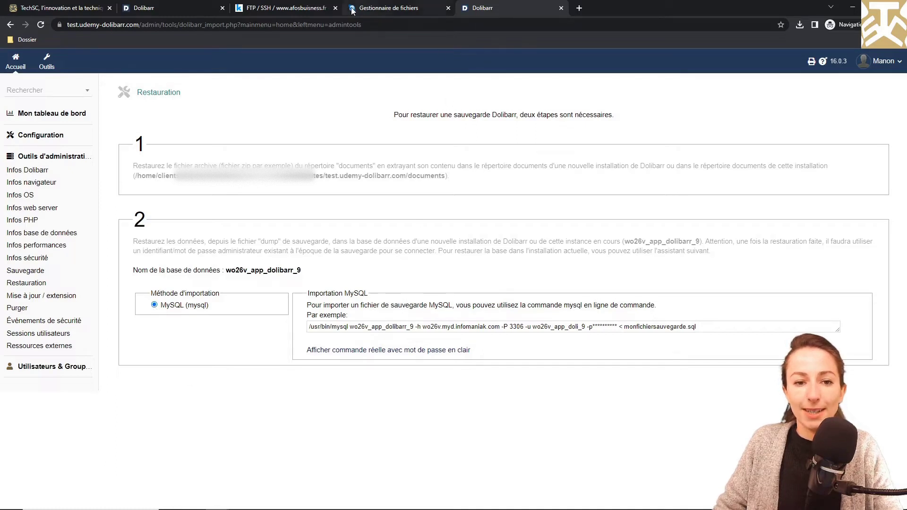
Open the hosting's web SSH console from Infomaniak and list the home directory with ls.
click(312, 8)
click(786, 196)
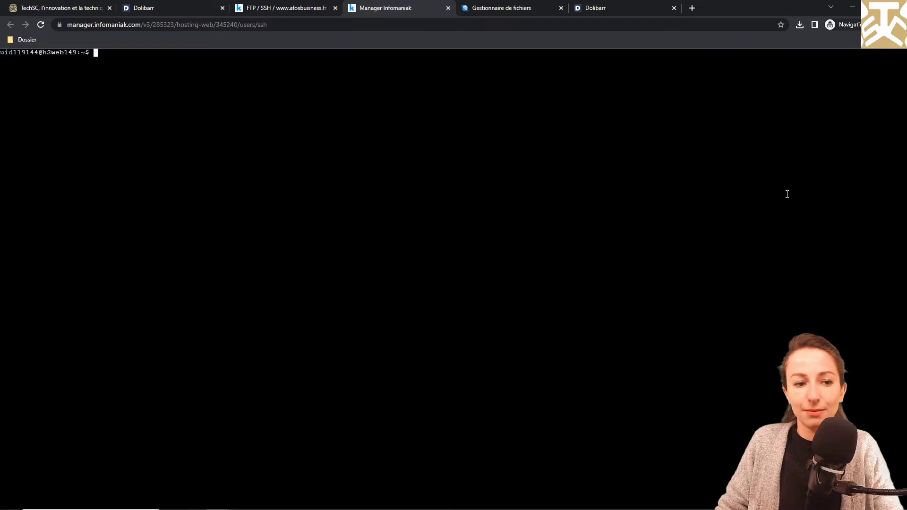
text(l)
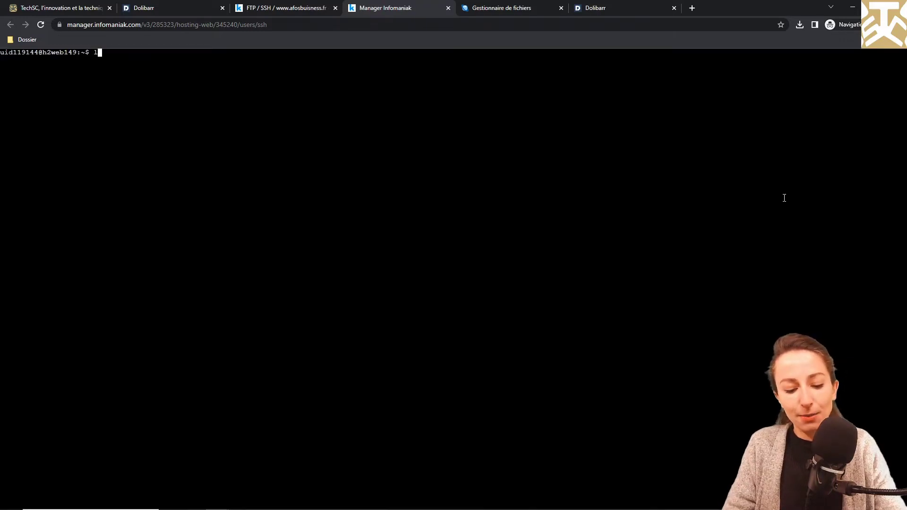
text(s)
key(Return)
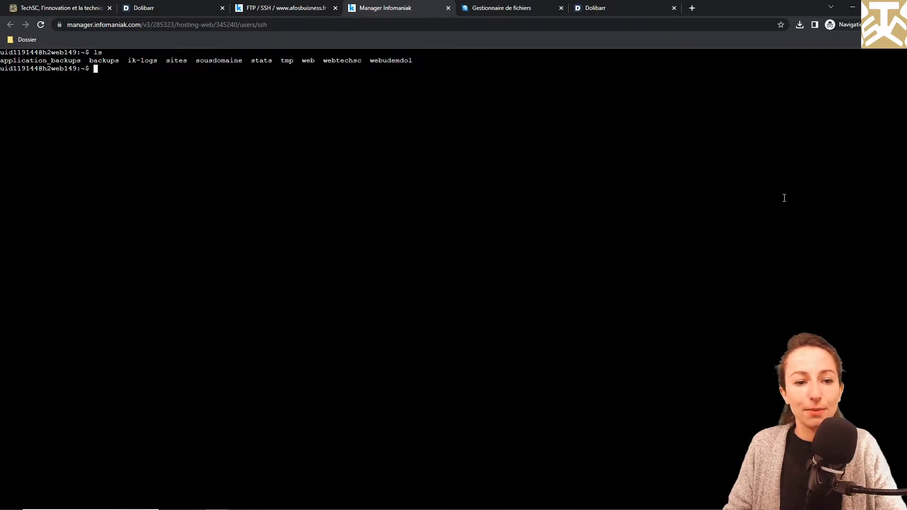
Change to the sites directory and list its contents with ls.
text(cd )
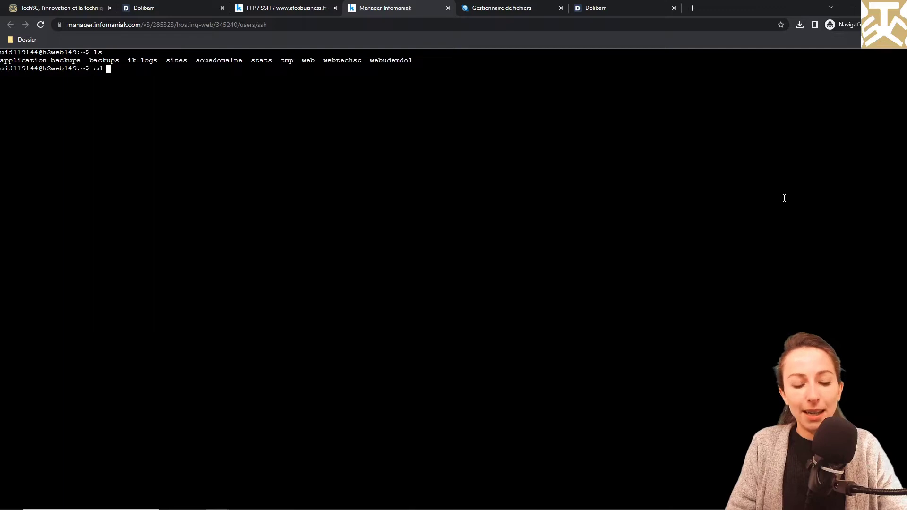
text(sites)
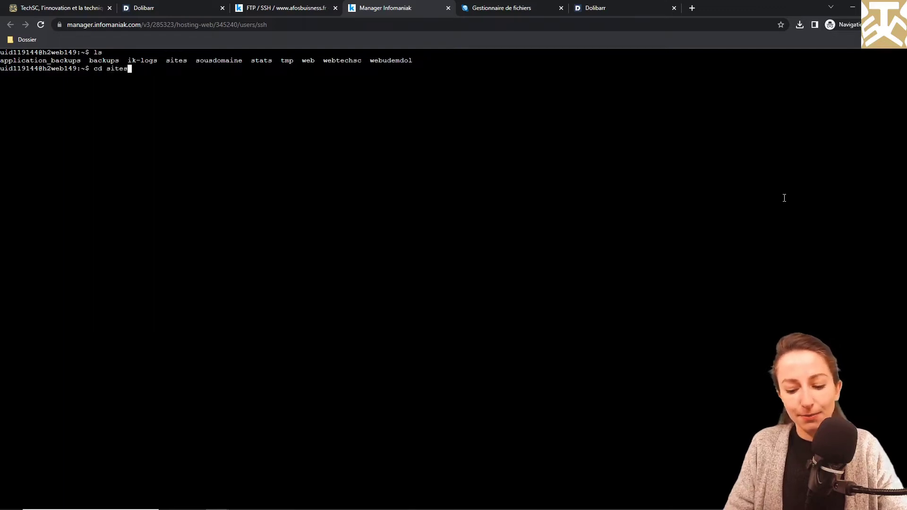
key(Return)
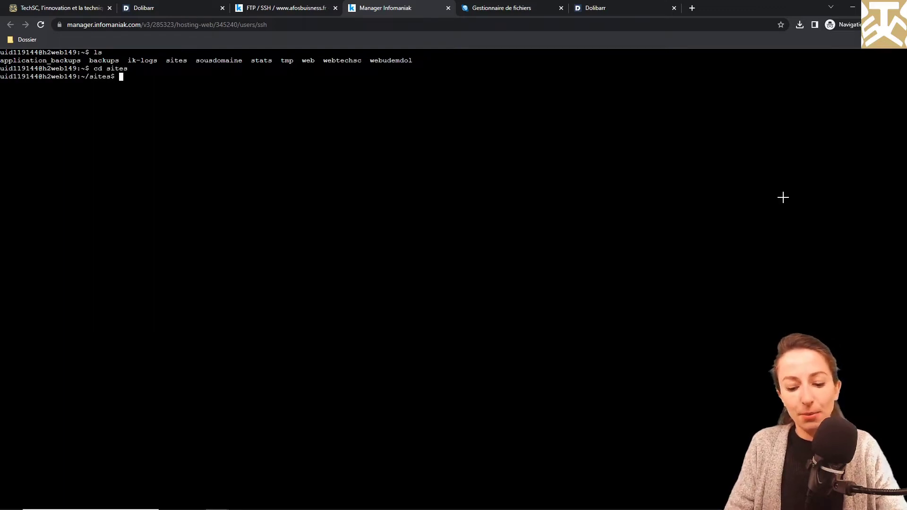
text(ls)
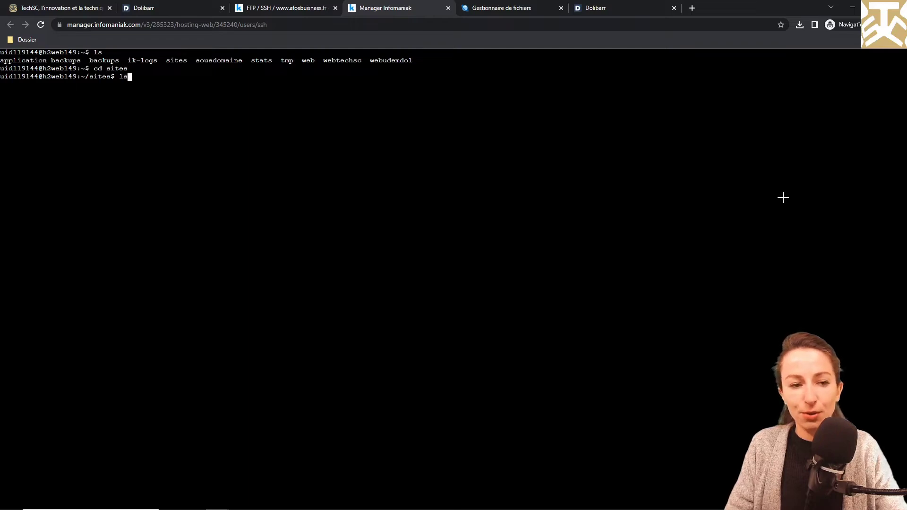
key(Return)
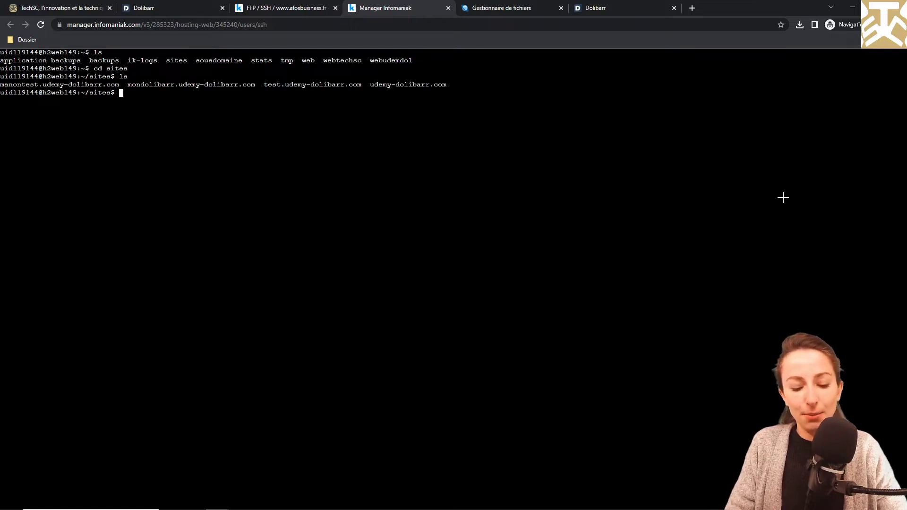
Change to the test.udemy-dolibarr.com directory and list its files with ls.
text(c)
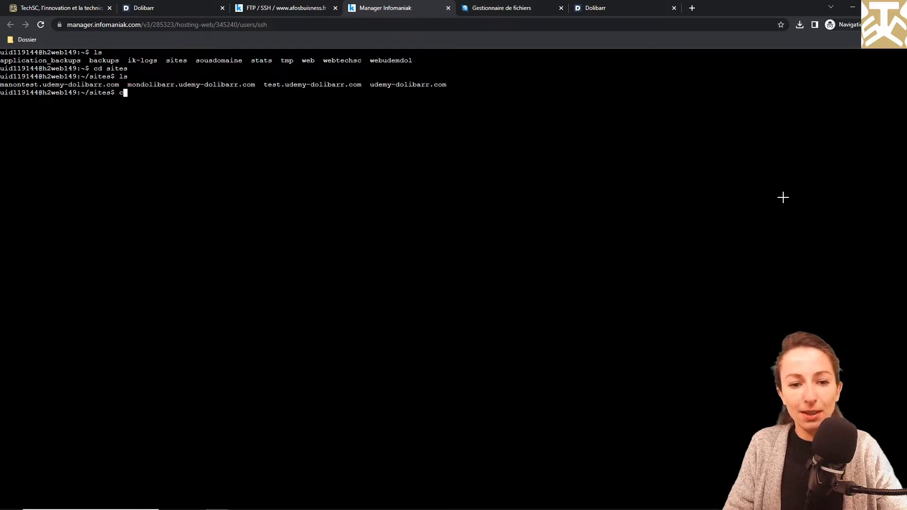
text(d)
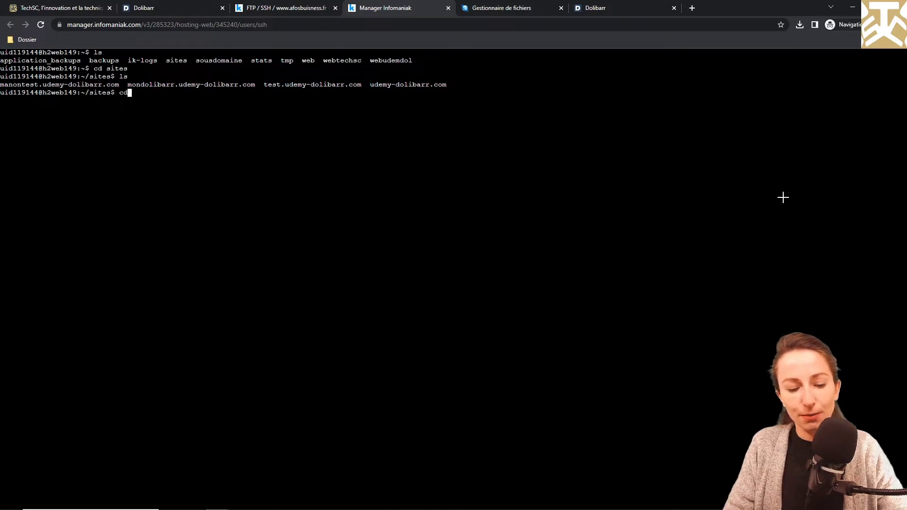
text( test.udemy-dolibarr.com)
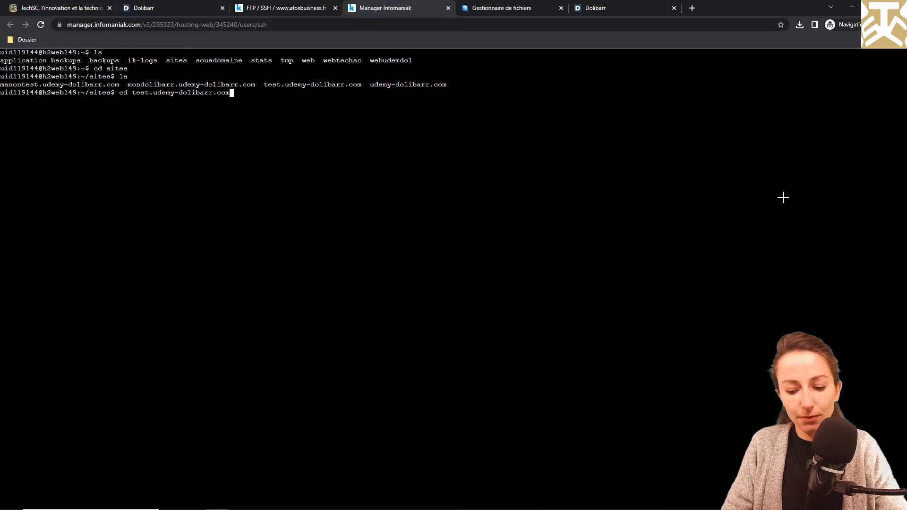
key(Return)
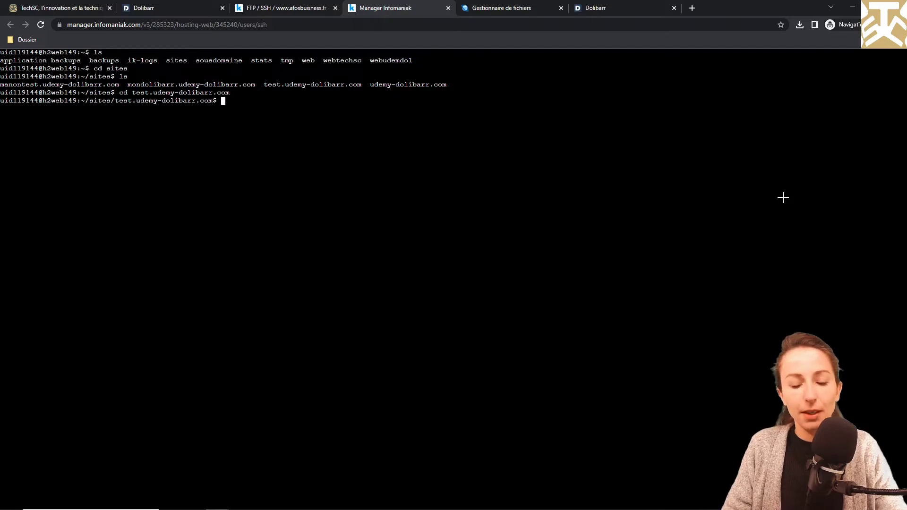
text(ls)
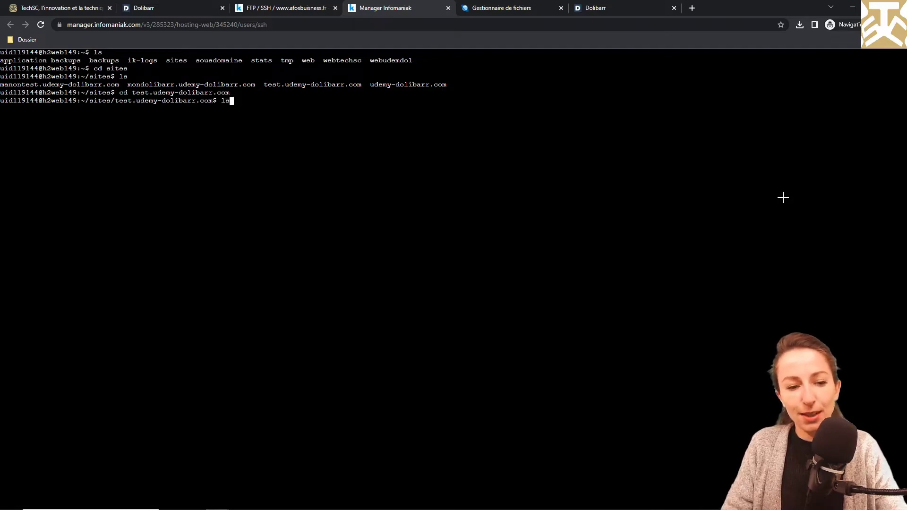
key(Return)
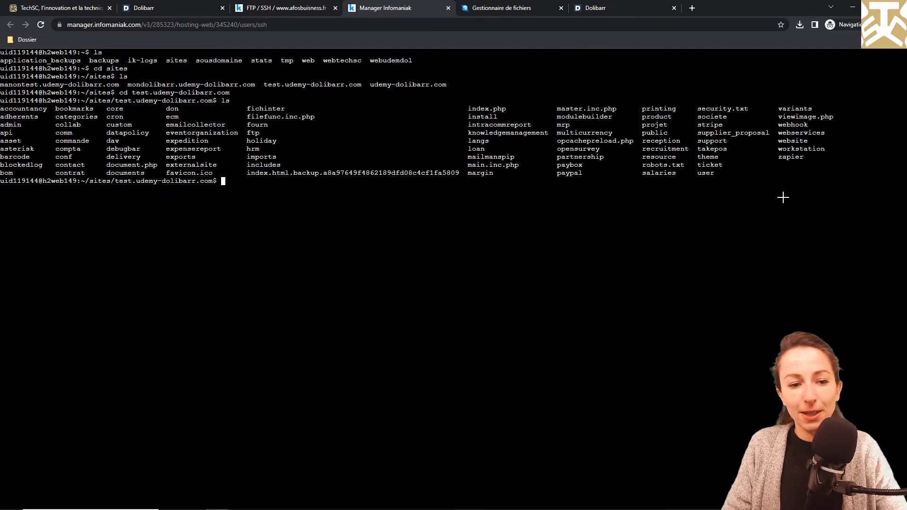
Change to the documents directory in the SSH console and list its contents with ls.
text(c)
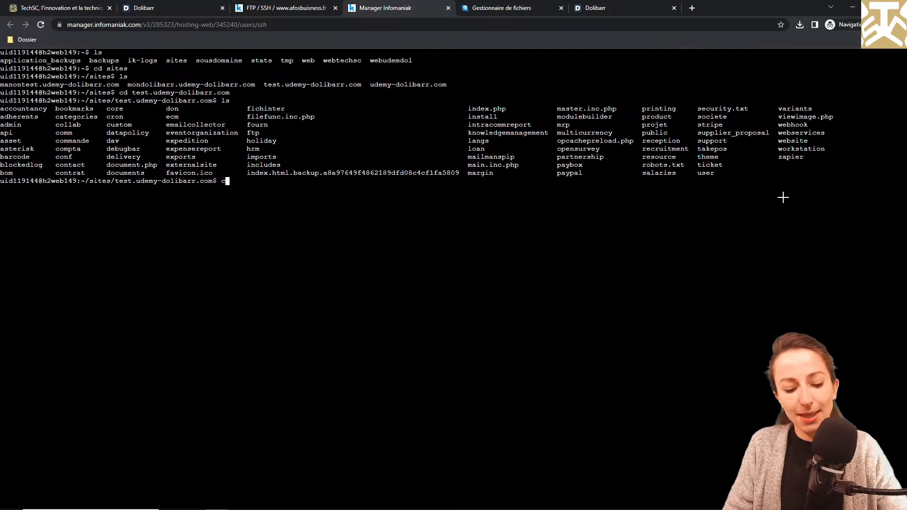
text(d documents)
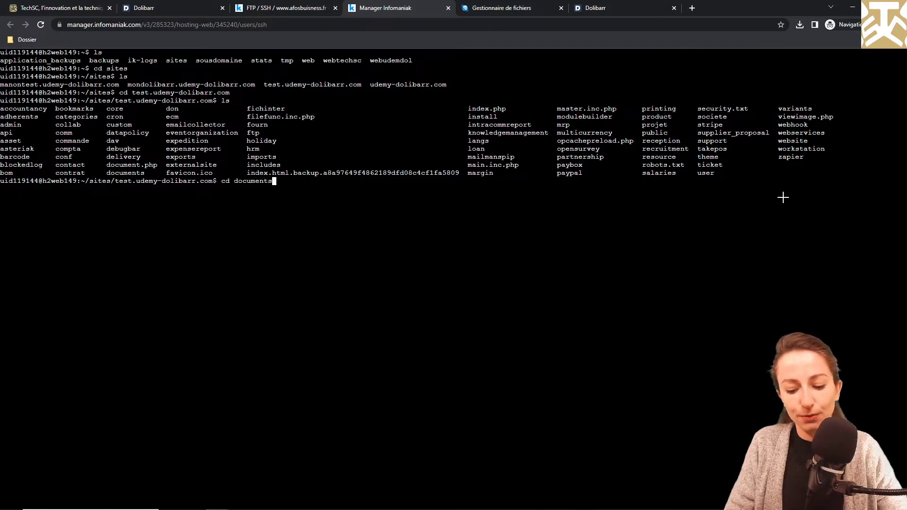
key(Return)
text(ls)
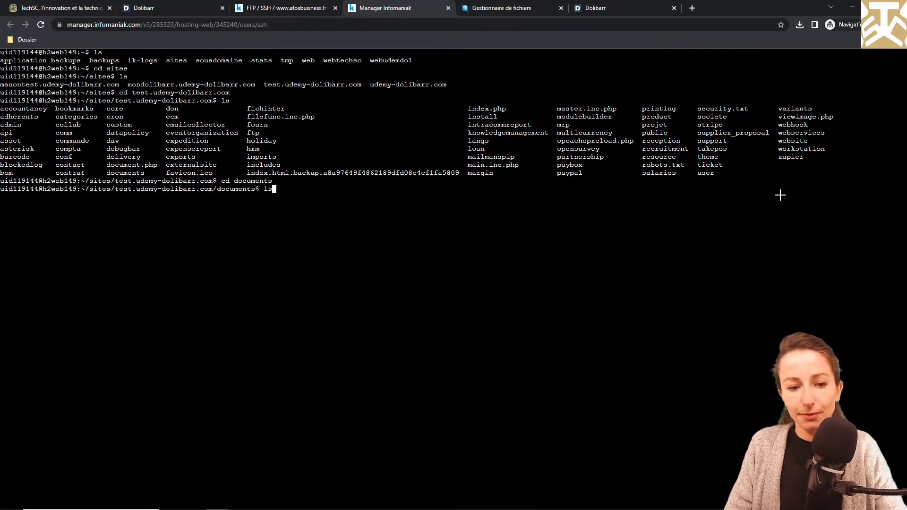
key(Return)
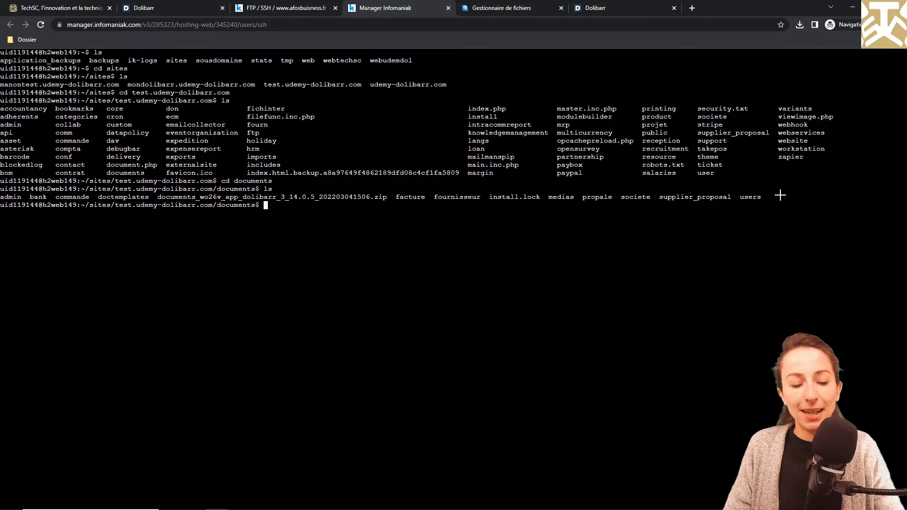
Switch to File Explorer and extract documents_wo26v_app_dolibarr_3_14.0.5_202203041506.zip into a folder of the same name in Téléchargements.
key(alt+Tab)
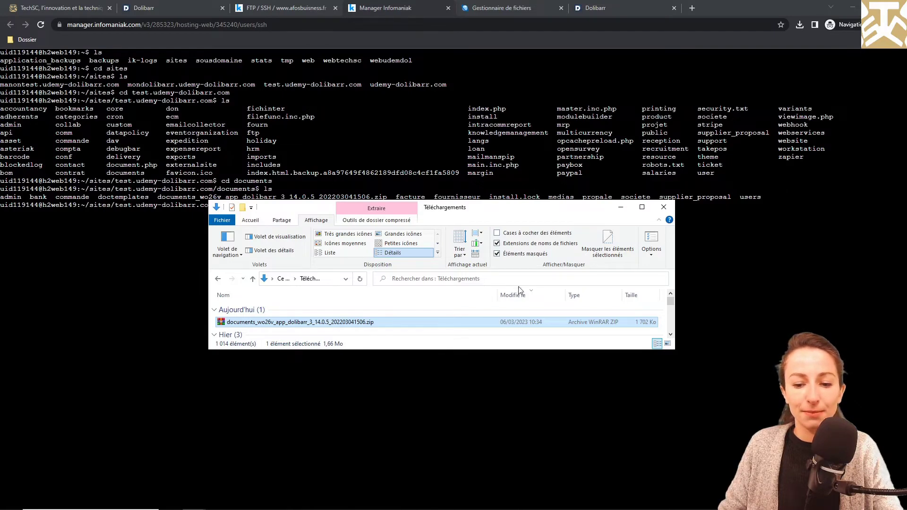
right_click(474, 321)
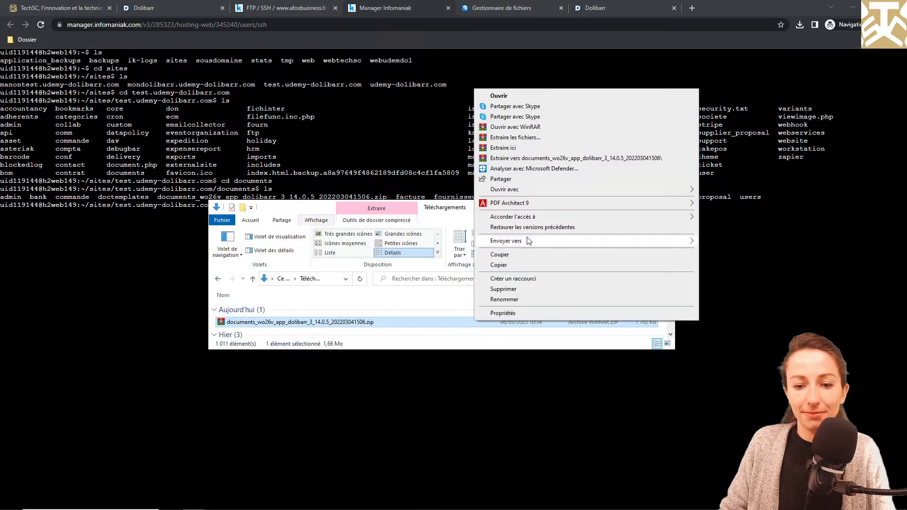
click(544, 160)
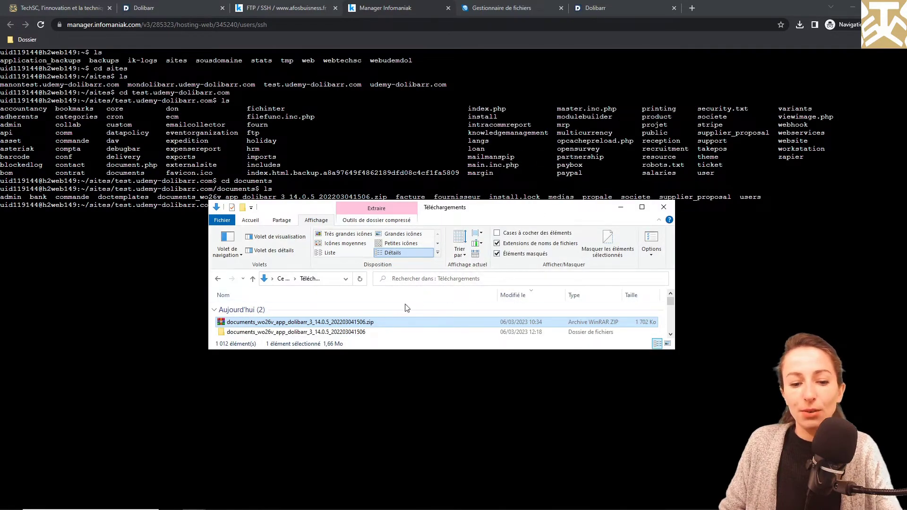
Open the extracted documents folder and search it for "sql" to locate the database dump.
double_click(384, 332)
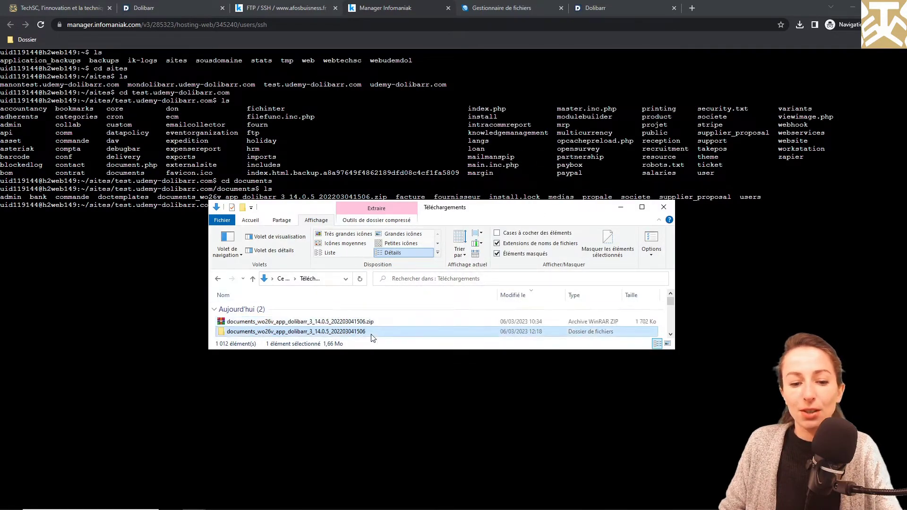
click(497, 279)
text(sq)
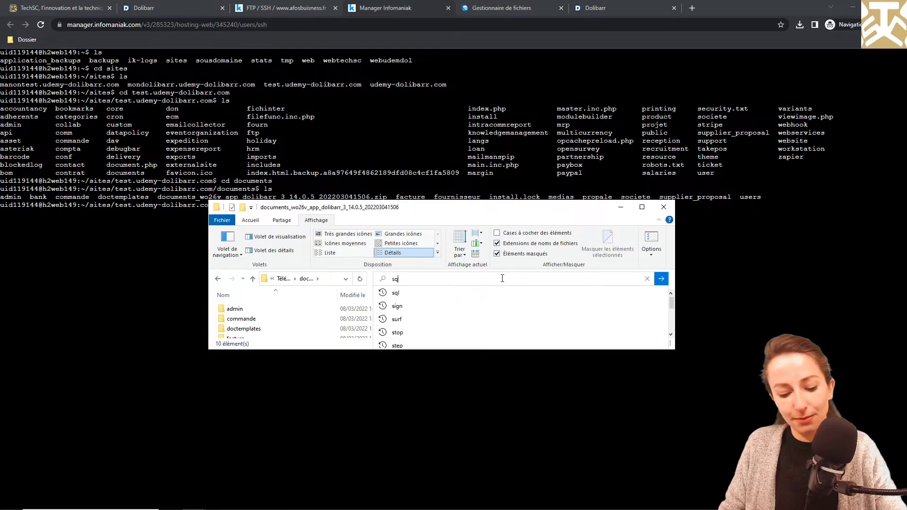
text(l)
key(Return)
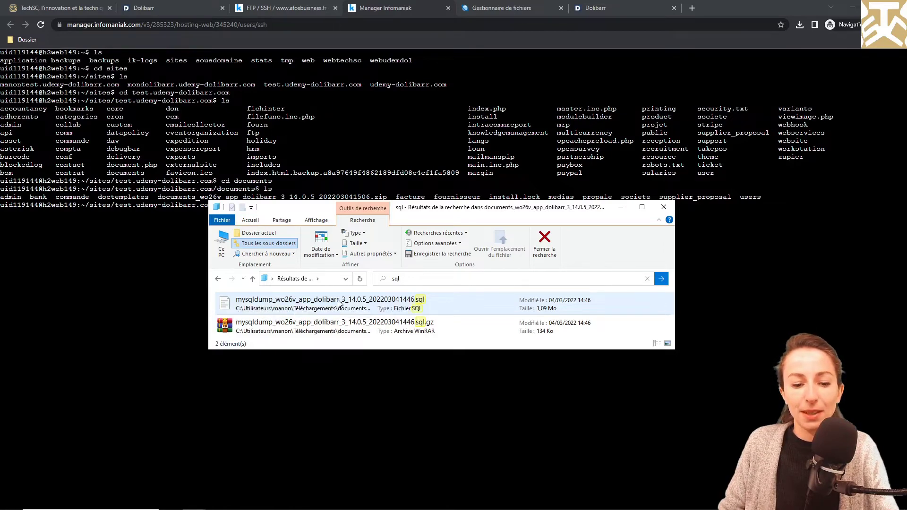
Return to the SSH console, change to the admin directory and list its contents with ls.
click(143, 283)
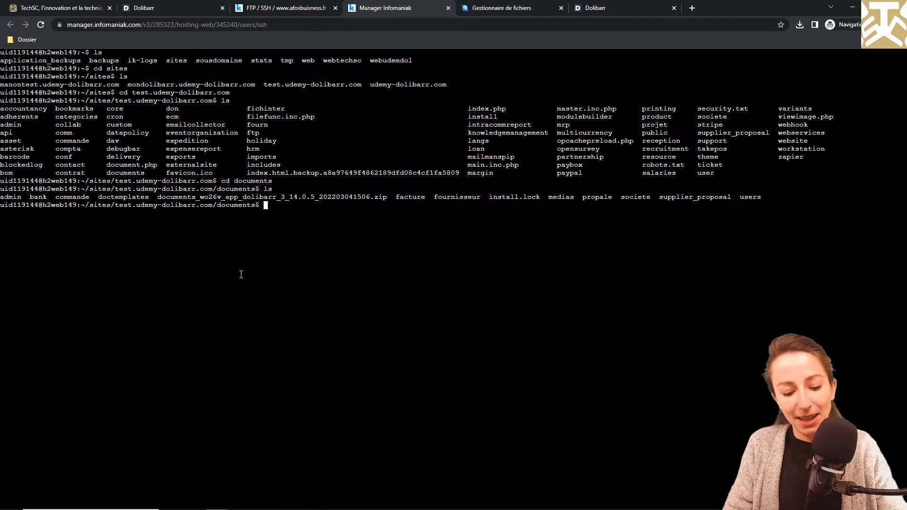
text(cd admin)
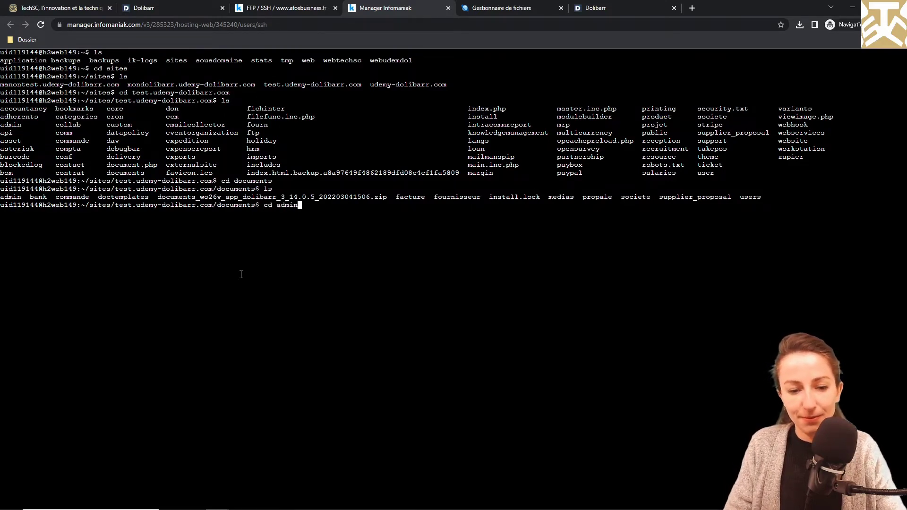
key(Return)
text(l)
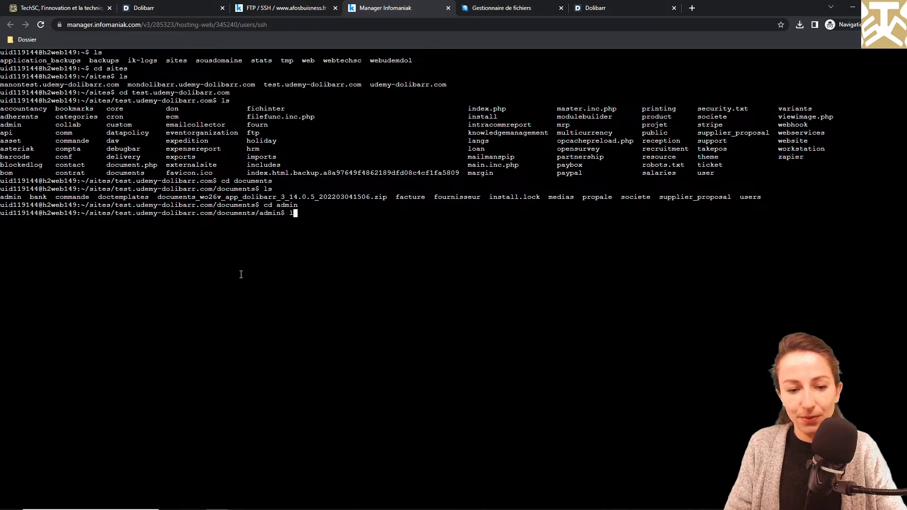
text(s)
key(Return)
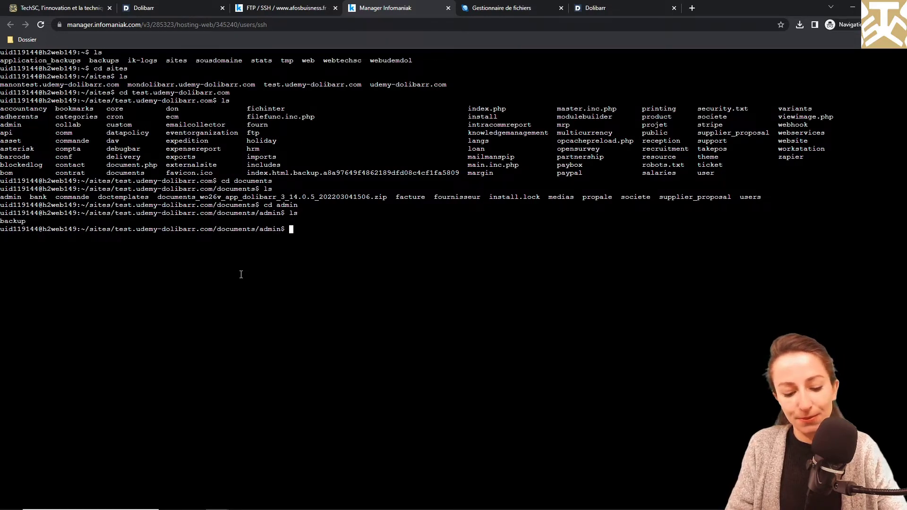
Change to the backup directory inside documents/admin in the SSH console.
text(cd ba)
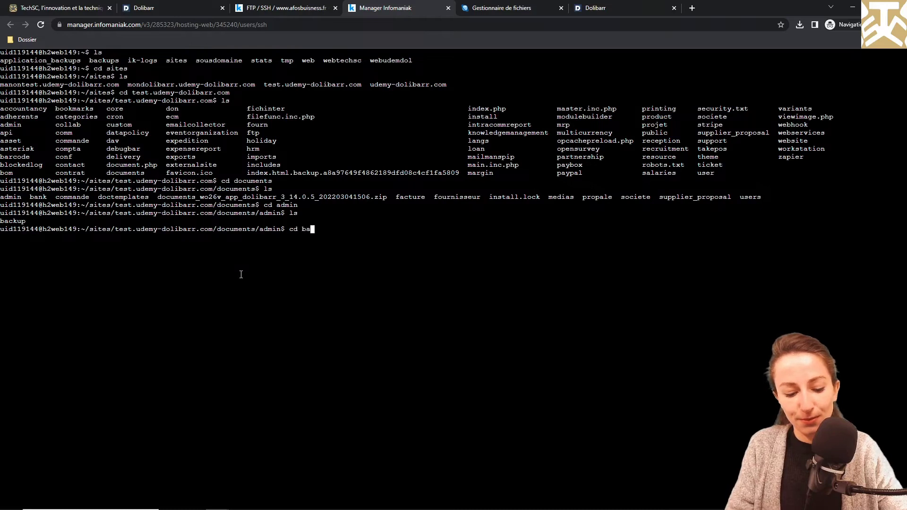
text(ck)
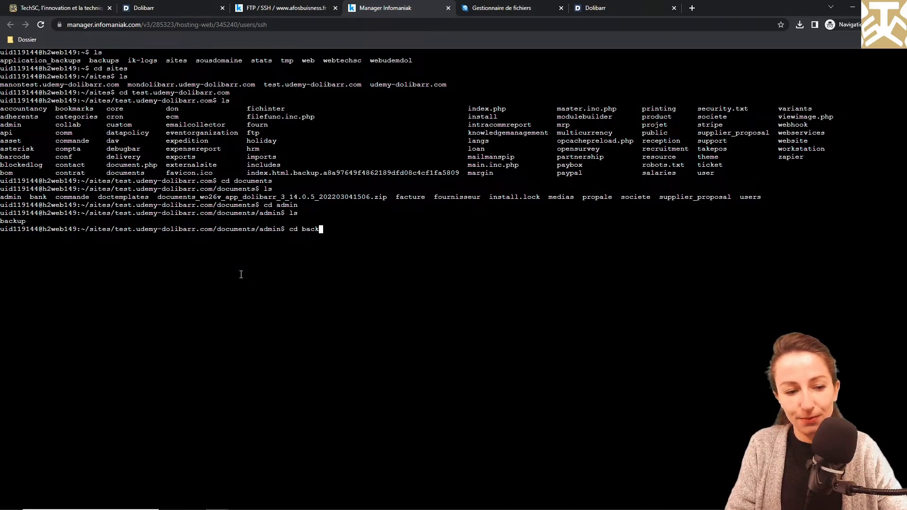
text(up)
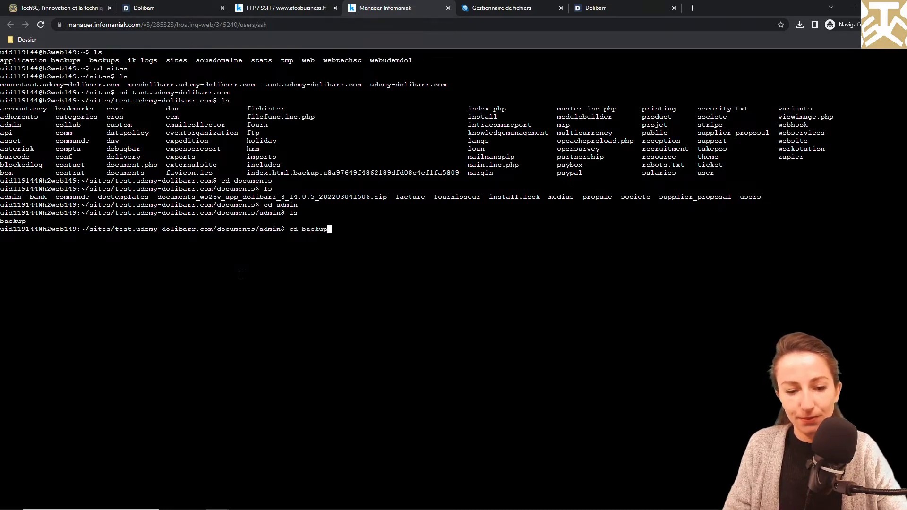
key(Return)
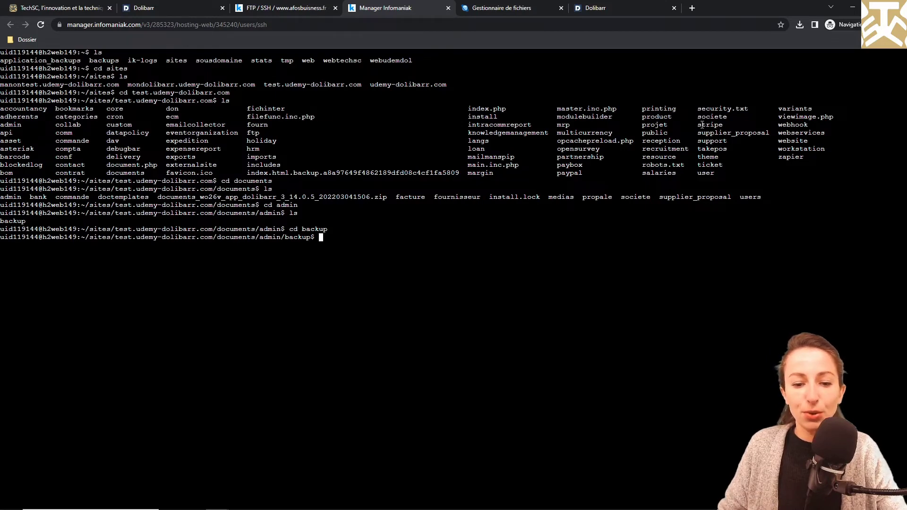
Show the real MySQL import command with its password on Dolibarr's Restauration page and copy the whole command.
click(630, 5)
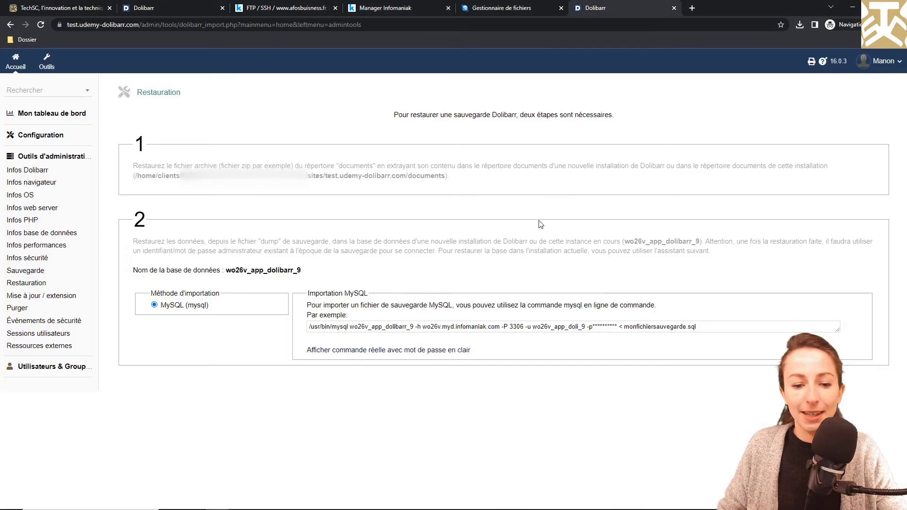
click(352, 354)
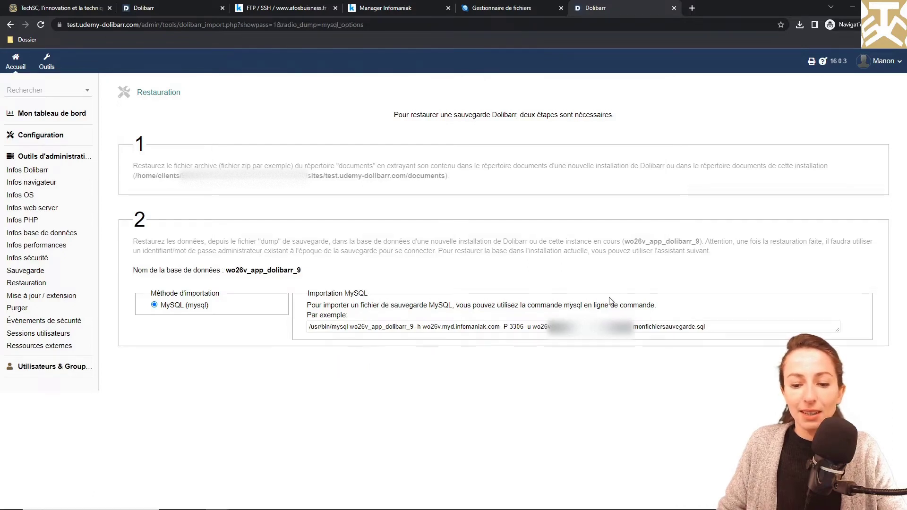
drag(706, 327, 223, 321)
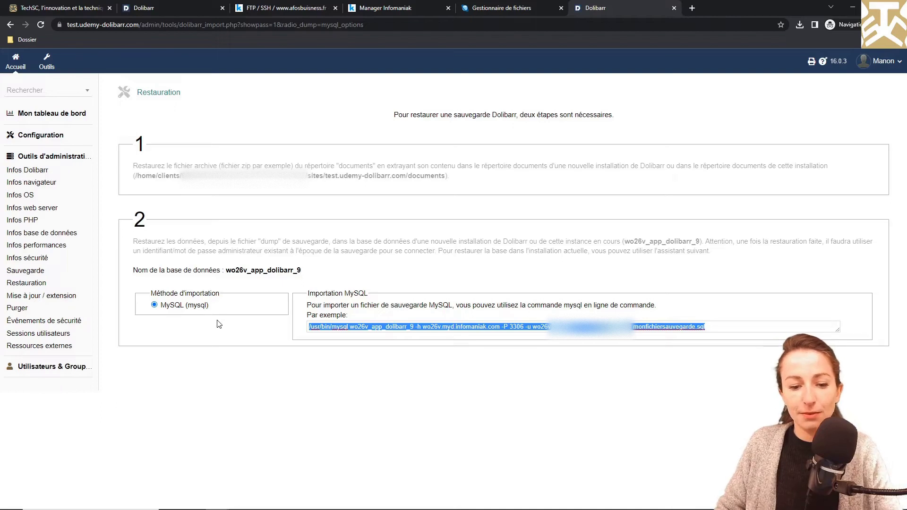
Paste the copied MySQL import command, including the database password, at the SSH console prompt.
click(408, 6)
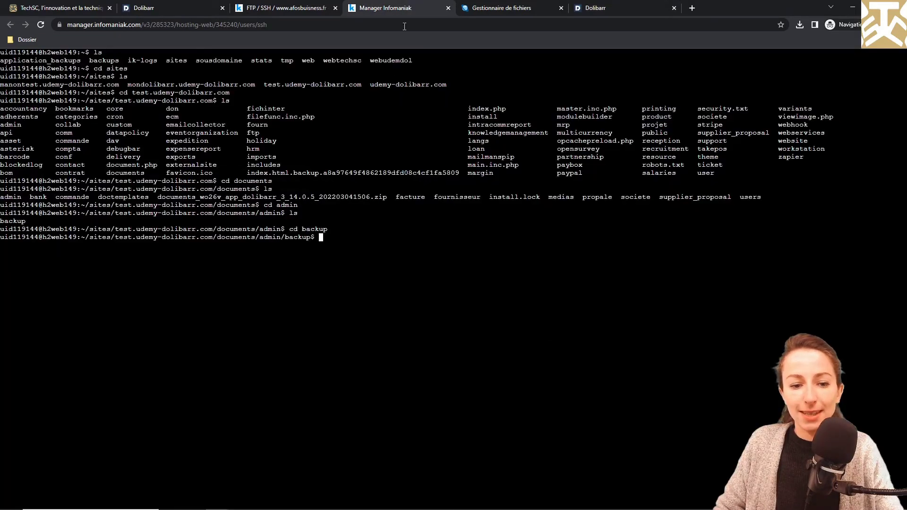
right_click(321, 234)
click(336, 308)
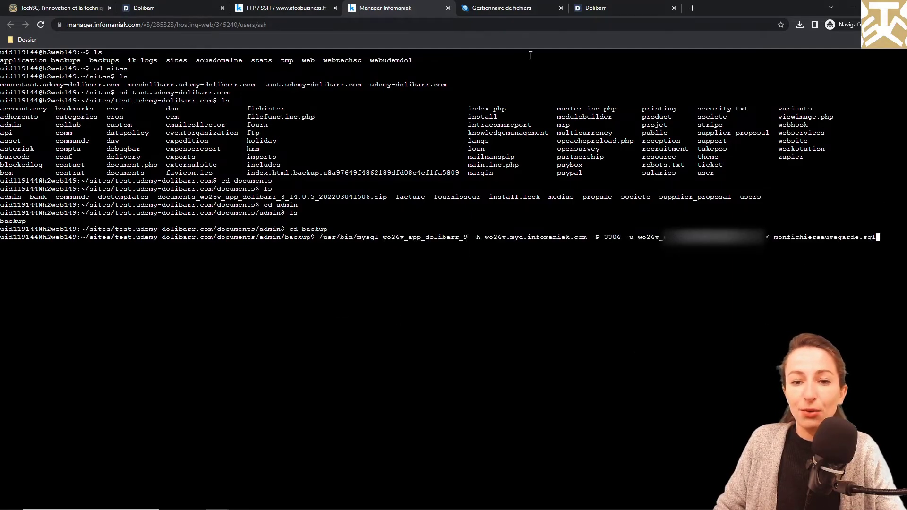
Open documents/admin/backup in the Infomaniak file manager and copy the .sql dump's full file name from its properties.
click(498, 10)
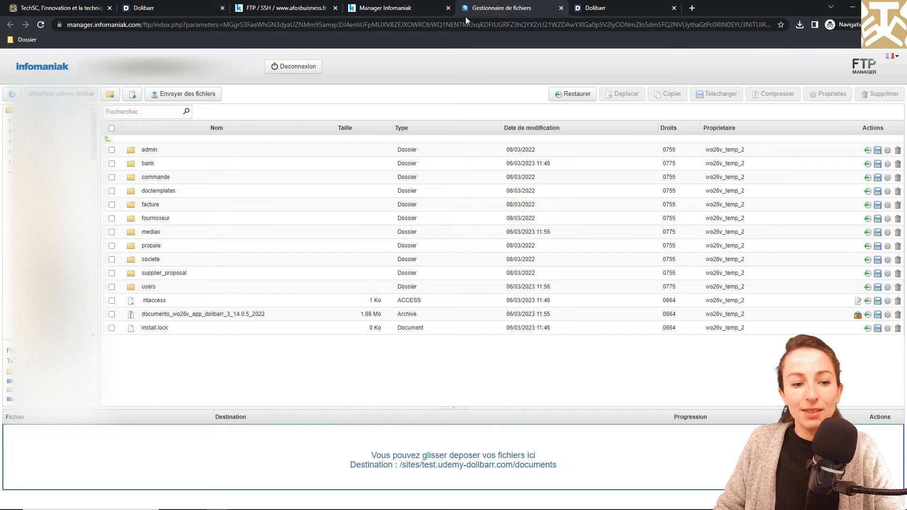
click(149, 150)
click(151, 150)
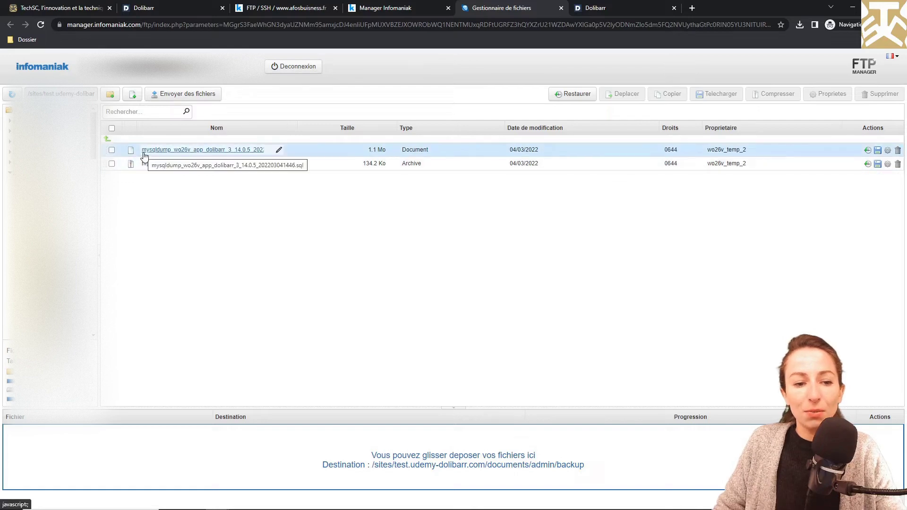
click(144, 151)
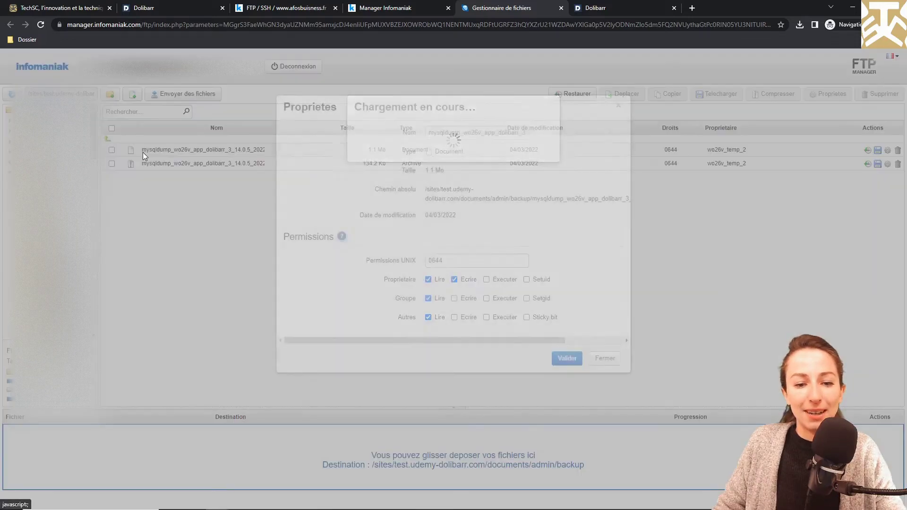
drag(428, 133, 591, 154)
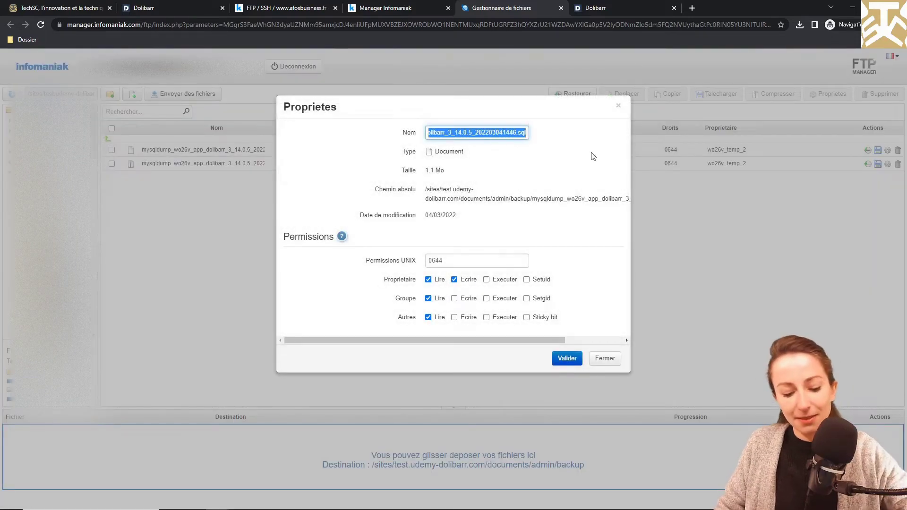
click(619, 106)
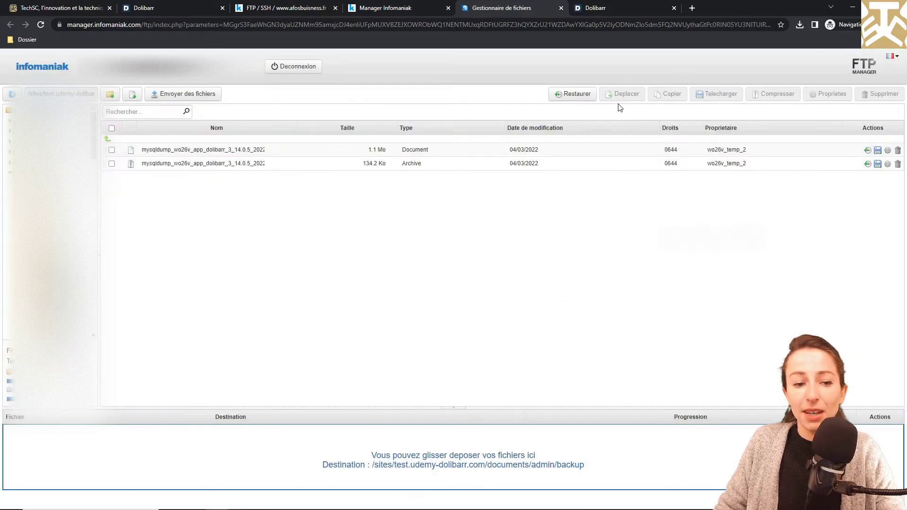
Replace monfichiersauvegarde.sql in the console's import command with mysqldump_wo26v_app_dolibarr_3_14.0.5_202203041446.sql and run the command.
click(409, 5)
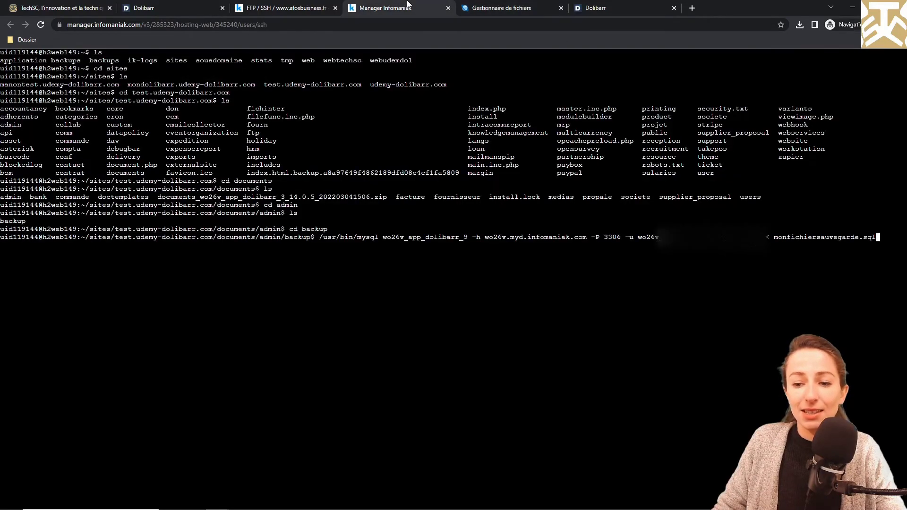
drag(885, 240, 774, 237)
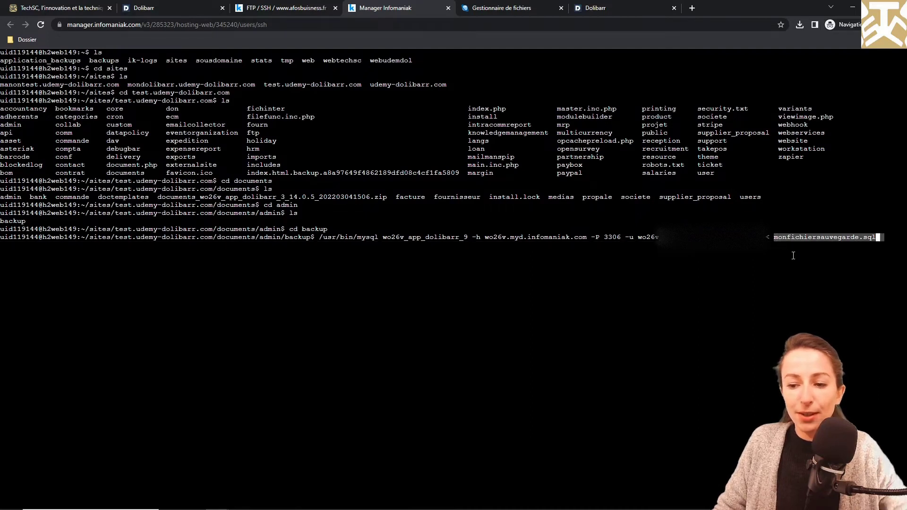
double_click(778, 238)
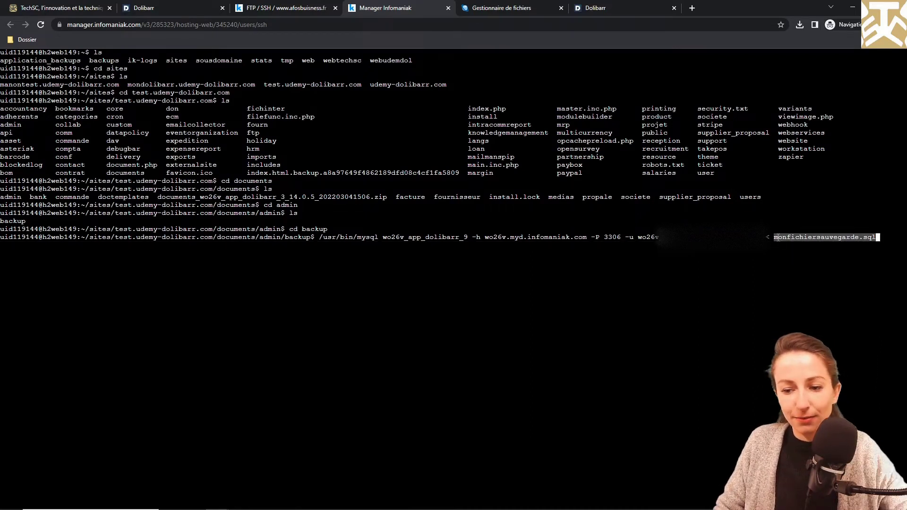
text(mysqldump_wo26v_app_dolibarr_3_14.0.5_202203041446.sql)
key(Left)
key(Left)
key(Left)
key(Left)
key(Left)
key(Left)
key(Left)
key(Left)
key(Left)
key(Left)
key(Left)
key(Left)
key(Left)
key(Left)
key(Left)
key(Left)
key(Left)
key(Left)
key(Left)
key(Left)
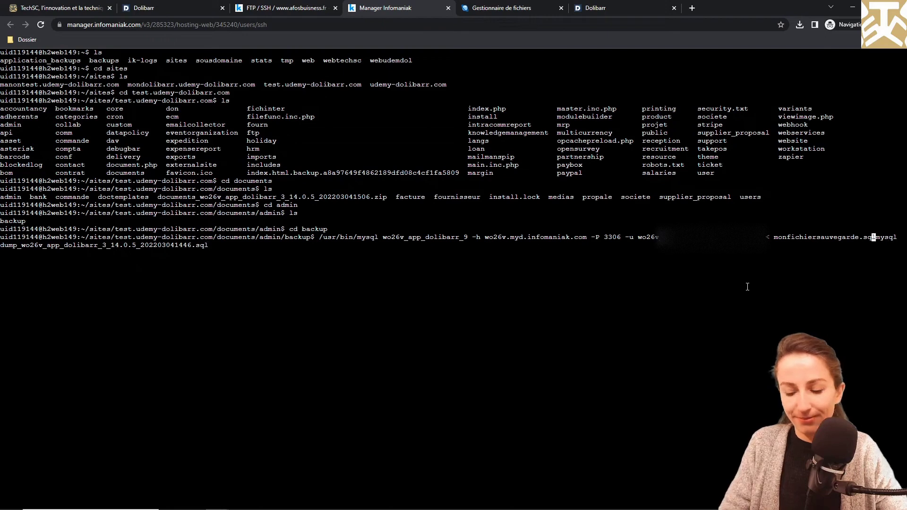
key(BackSpace)
key(BackSpace)
key(BackSpace)
key(BackSpace)
key(BackSpace)
key(BackSpace)
key(BackSpace)
key(BackSpace)
key(BackSpace)
key(BackSpace)
key(BackSpace)
key(BackSpace)
key(BackSpace)
key(BackSpace)
key(BackSpace)
key(BackSpace)
key(BackSpace)
key(BackSpace)
key(BackSpace)
key(BackSpace)
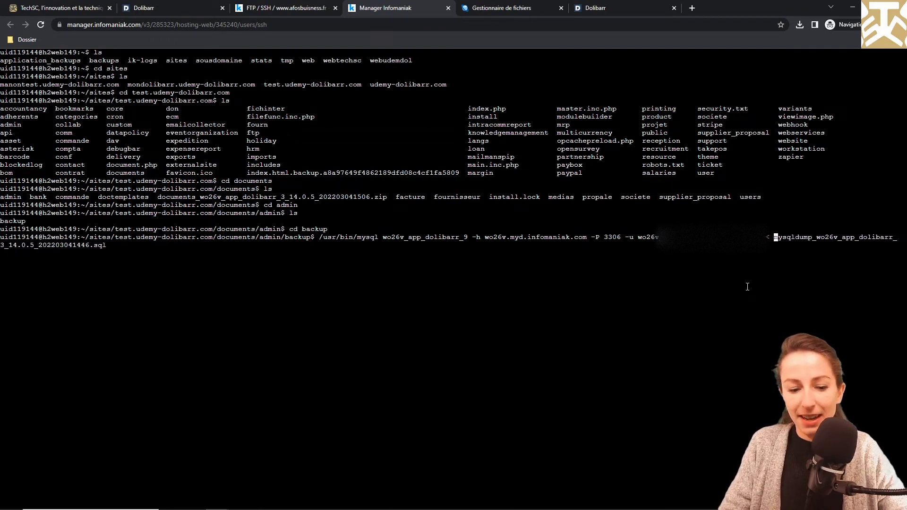
key(Return)
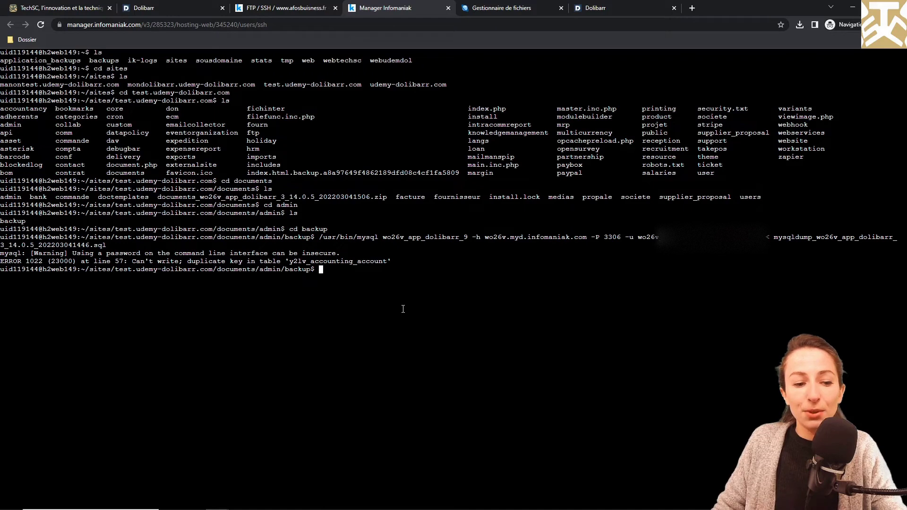
Open the hosting's database list in the Infomaniak manager and look up the database belonging to test.udemy-dolibarr.com.
click(286, 9)
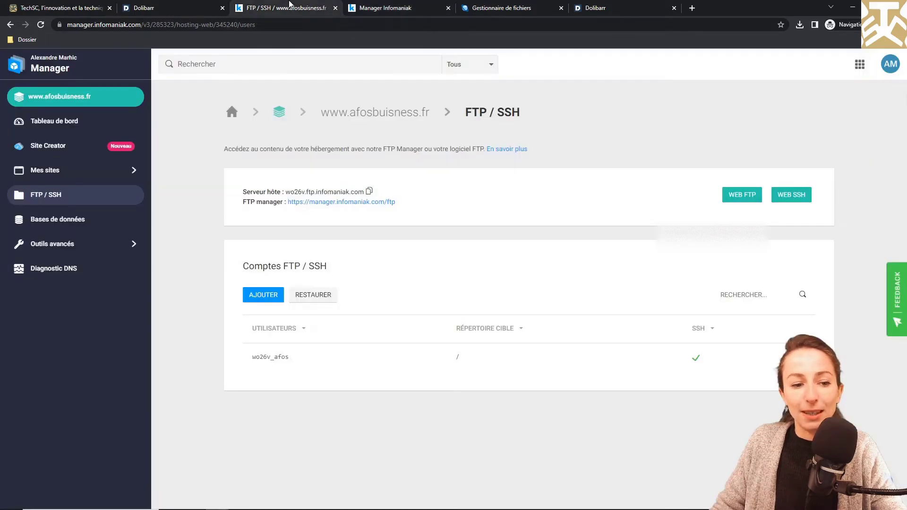
click(91, 223)
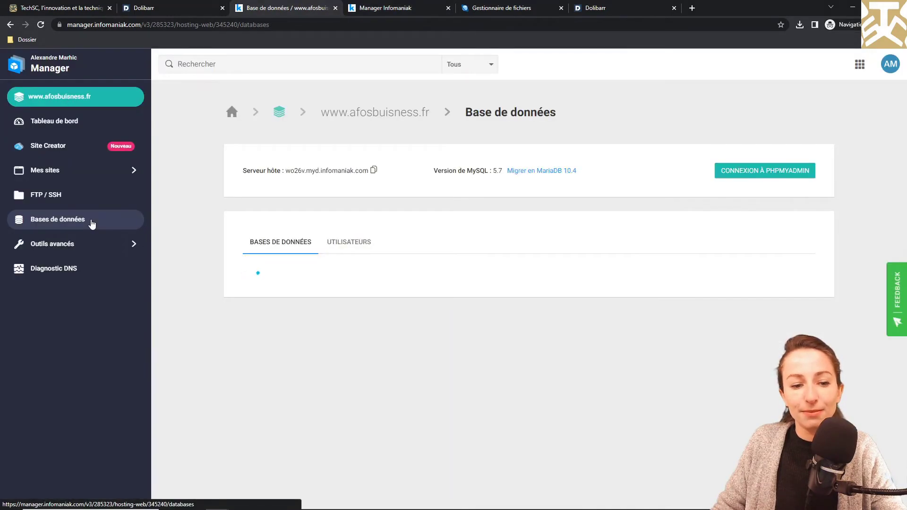
scroll(182, 313, down, 1)
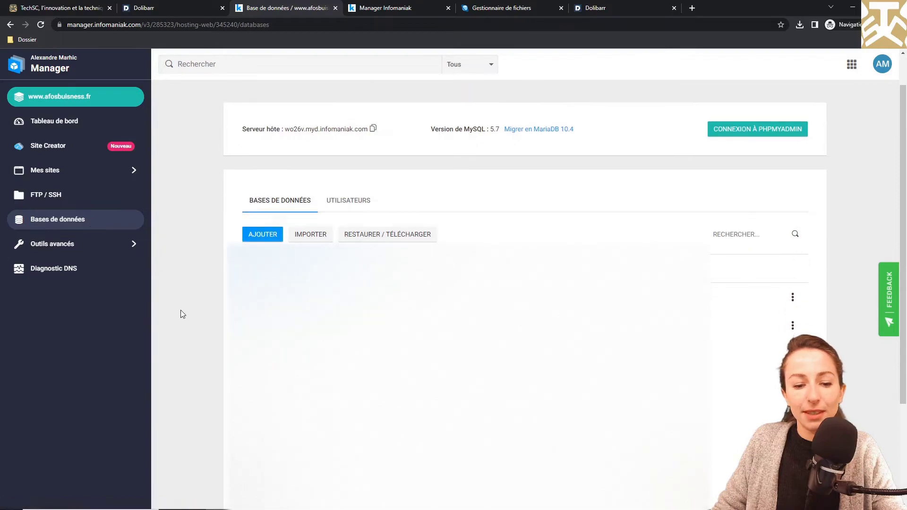
scroll(181, 313, down, 3)
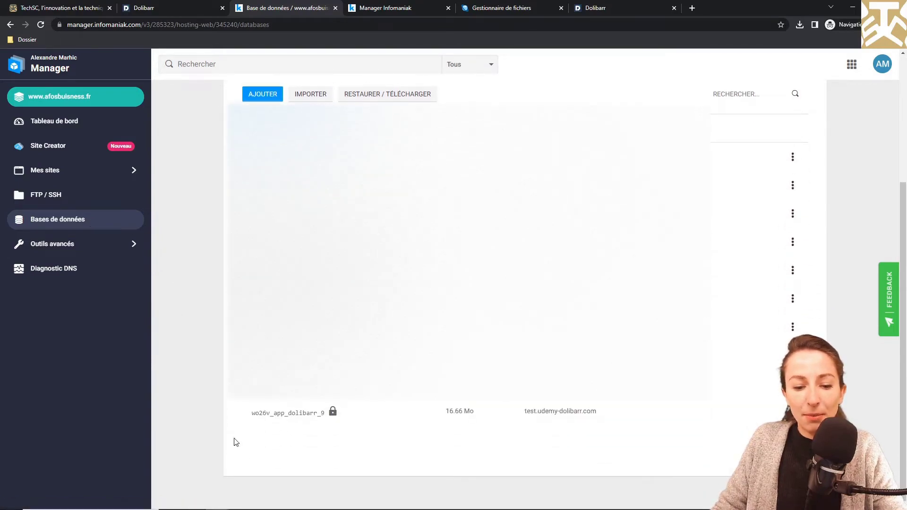
scroll(296, 425, up, 2)
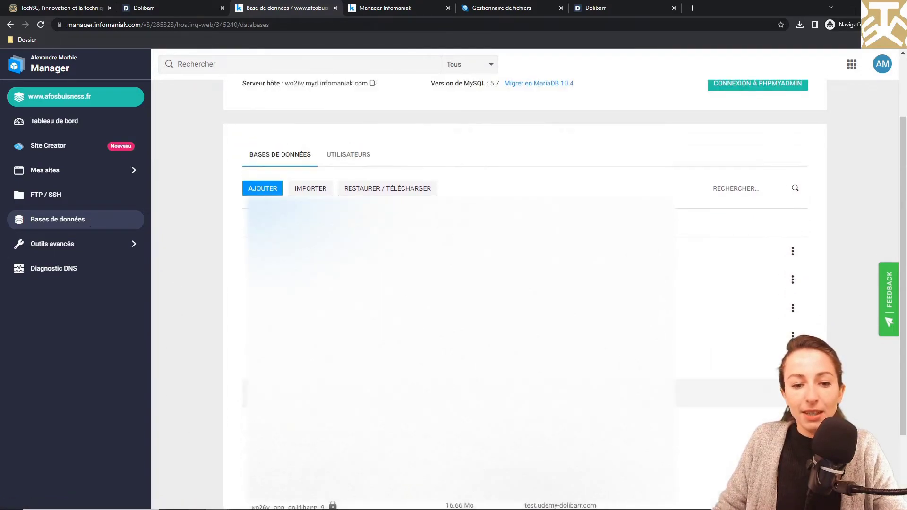
Grant the database user wo26v_app_doliba read, write and admin permissions on wo26v_app_dolibarr_9 and validate the change.
click(348, 154)
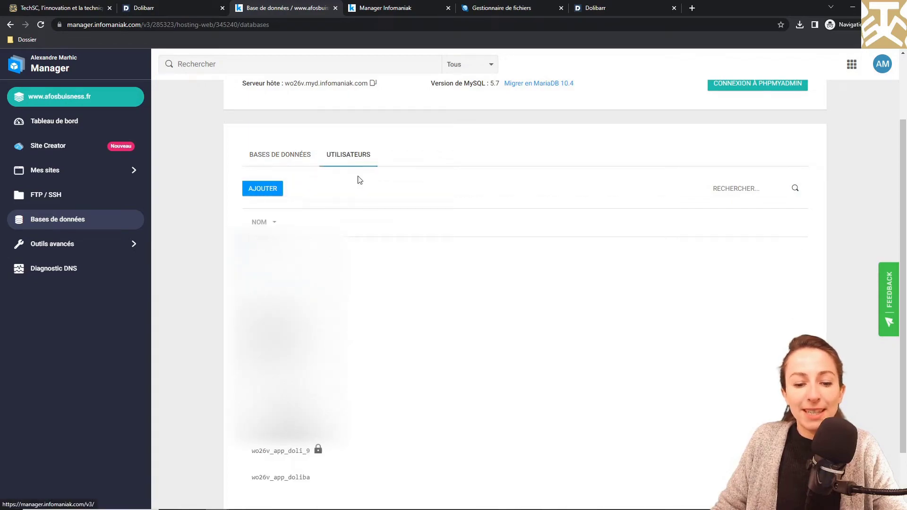
scroll(379, 257, down, 2)
click(285, 412)
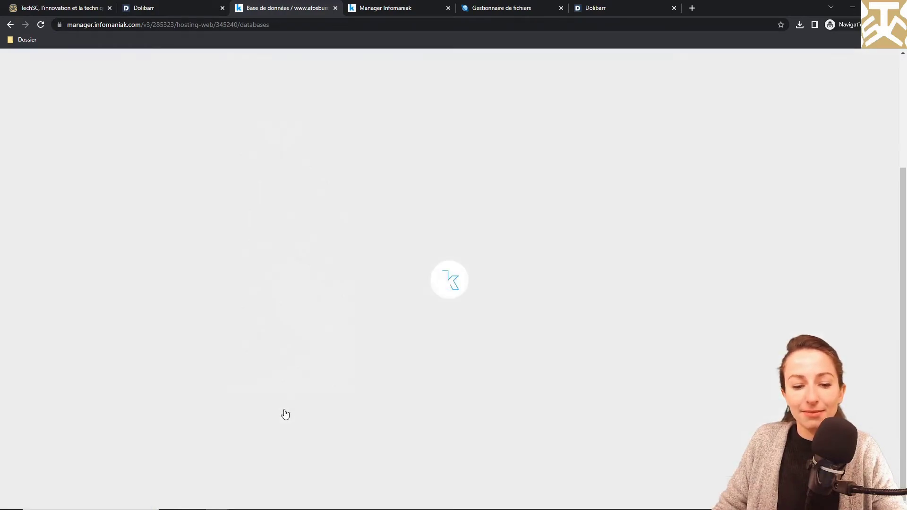
scroll(431, 405, down, 3)
click(524, 412)
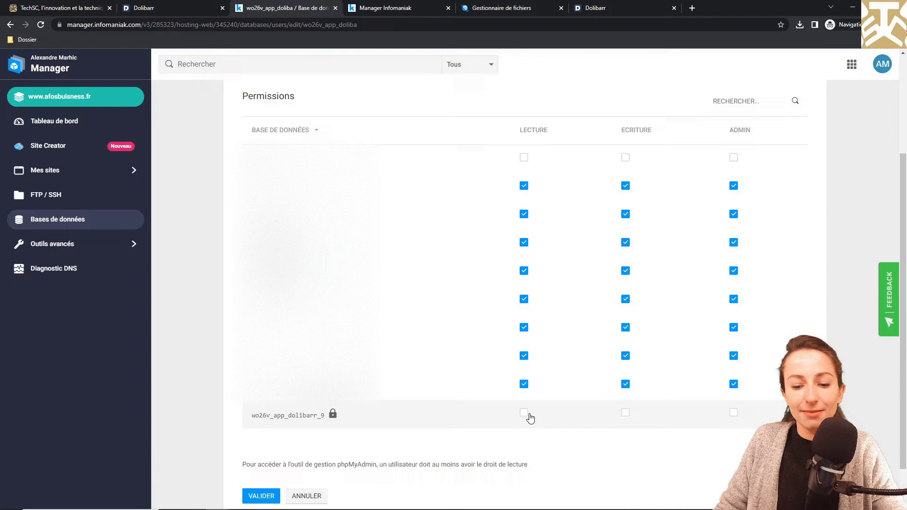
click(626, 412)
click(734, 412)
scroll(431, 432, down, 1)
click(263, 450)
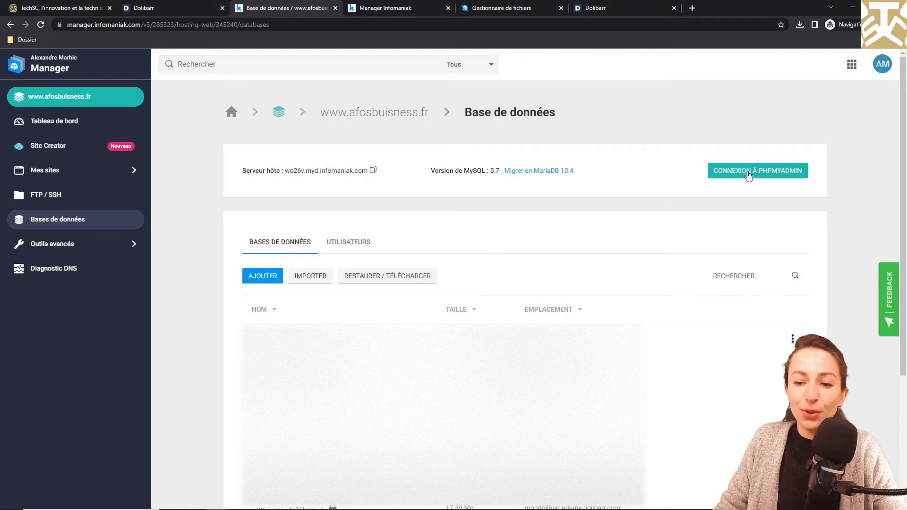
Log in to phpMyAdmin with the database username and password, and expand wo26v_app_dolibarr_9 to check its table prefix.
click(749, 173)
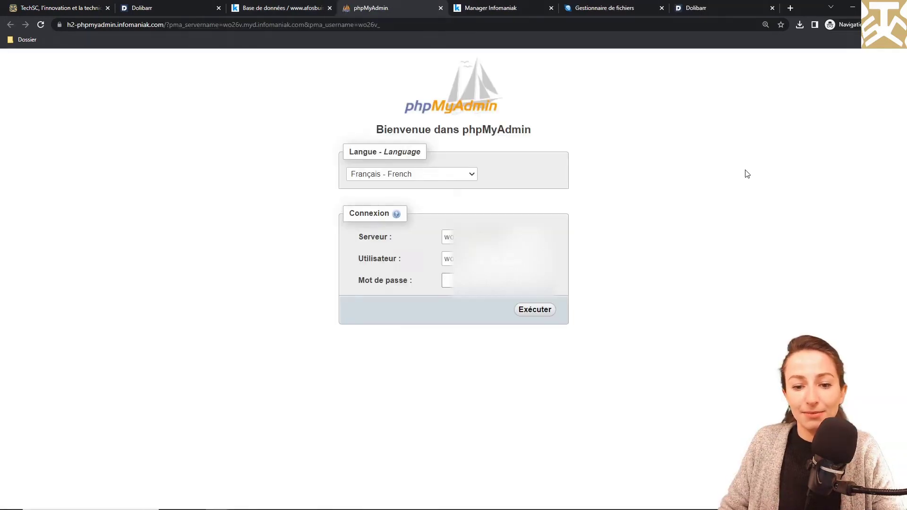
click(515, 259)
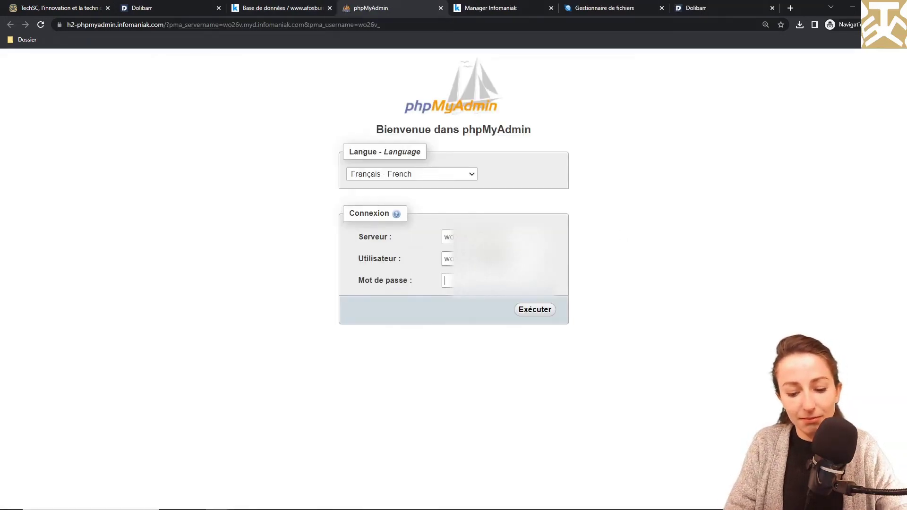
key(Return)
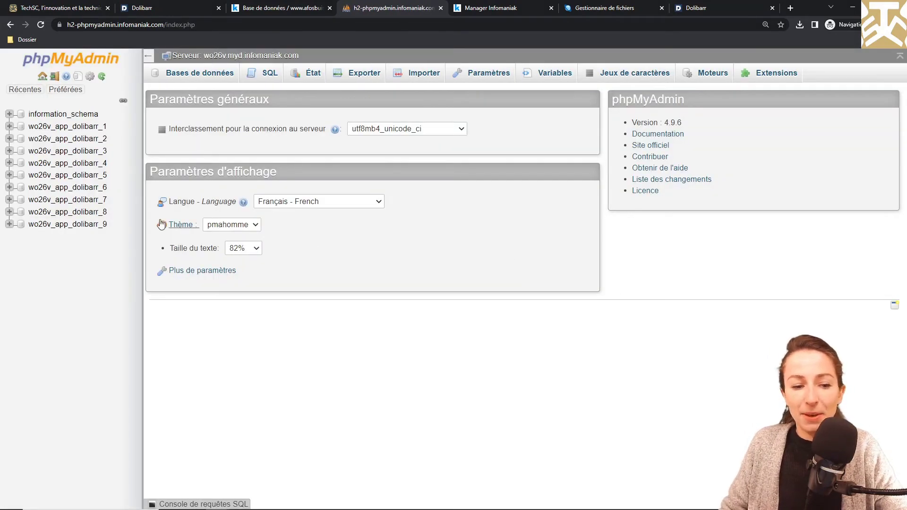
click(9, 225)
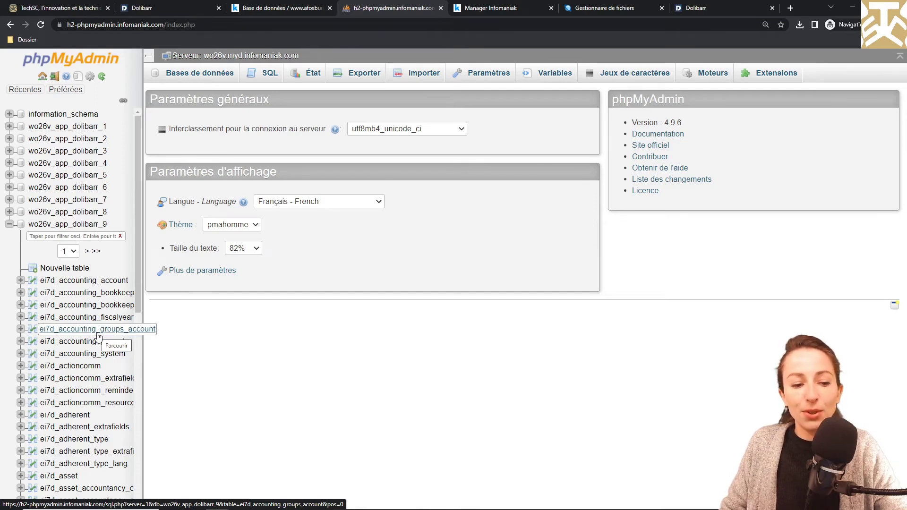
Download the .sql dump from the file manager's backup folder to Téléchargements and open the downloaded copy in Visual Studio Code.
click(593, 7)
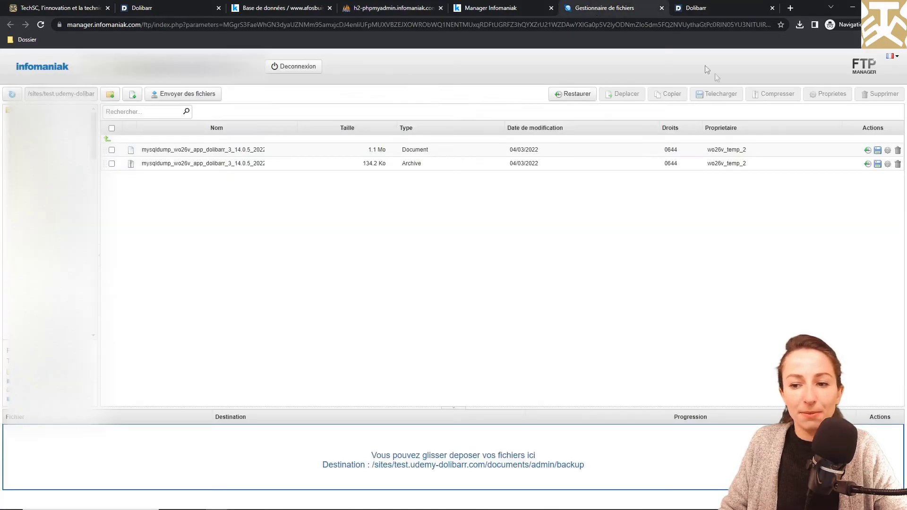
click(877, 150)
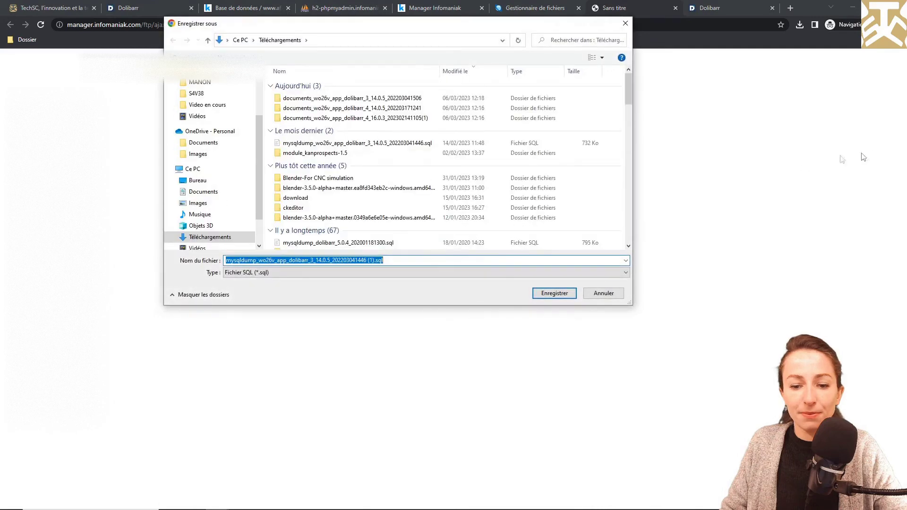
click(561, 293)
key(alt+Tab)
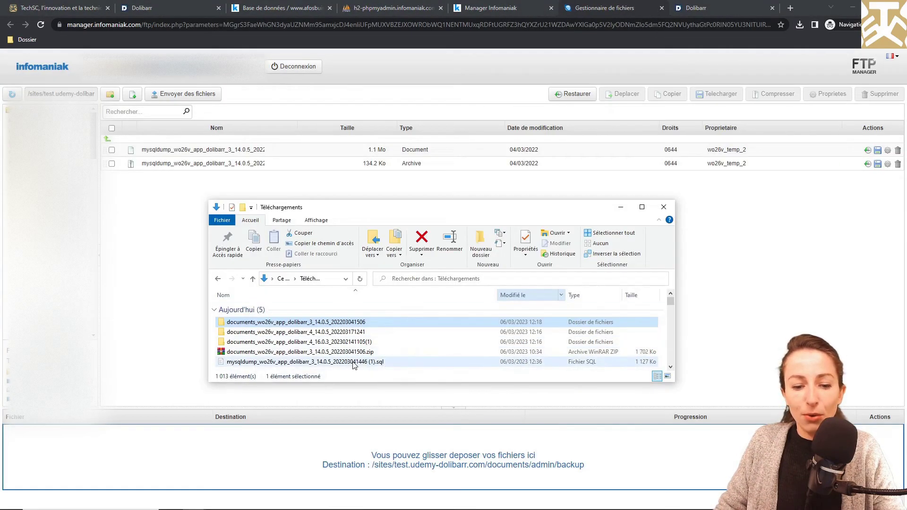
click(355, 362)
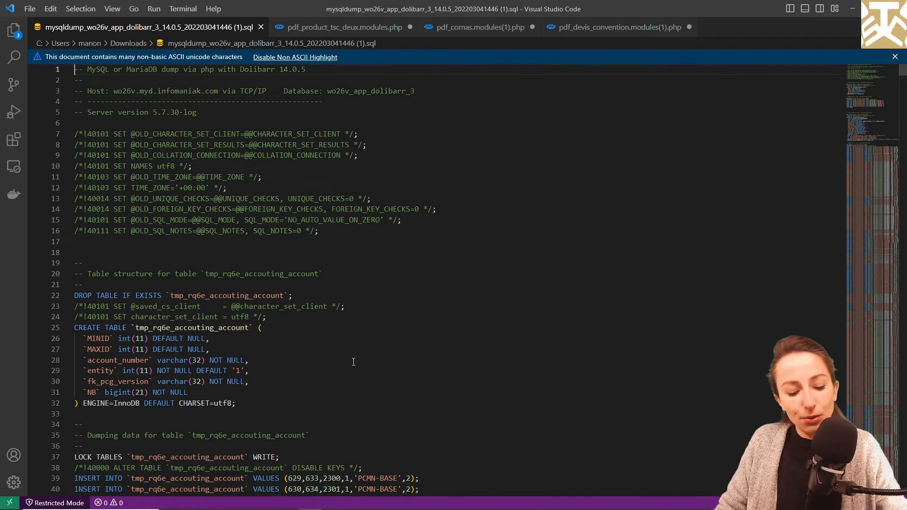
Replace every occurrence of the table prefix y2lv with ei7d in the SQL dump and save the file.
key(ctrl+f)
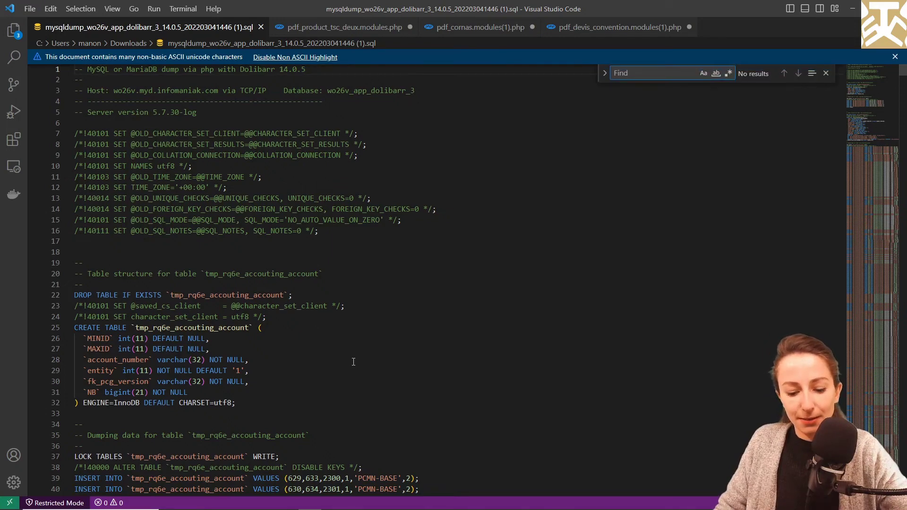
text(y2lv)
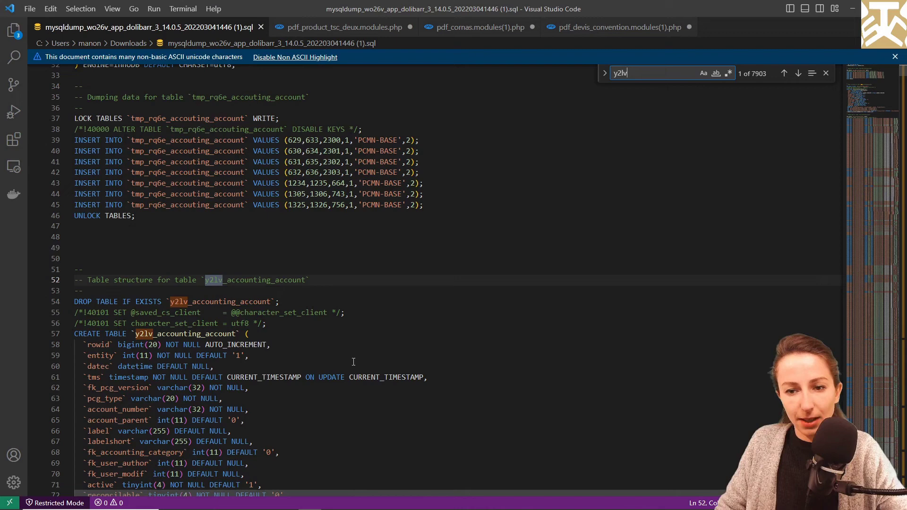
click(354, 362)
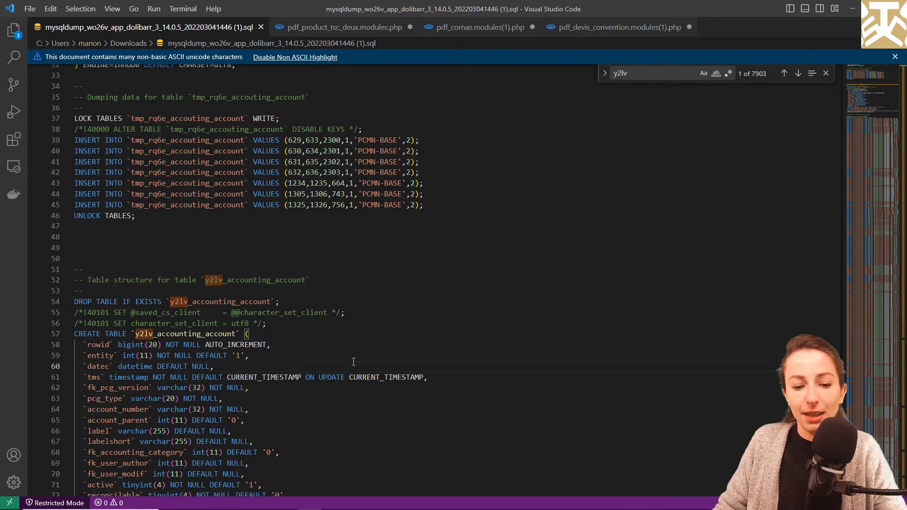
click(606, 77)
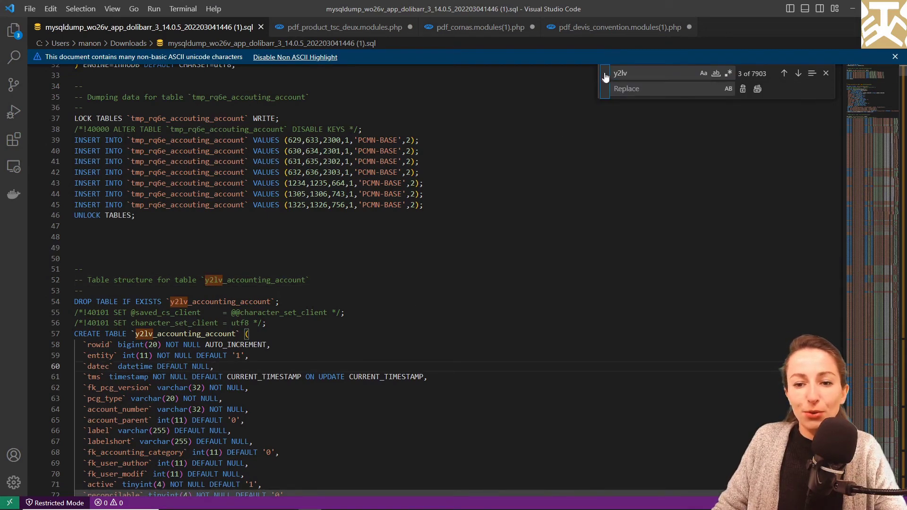
click(627, 85)
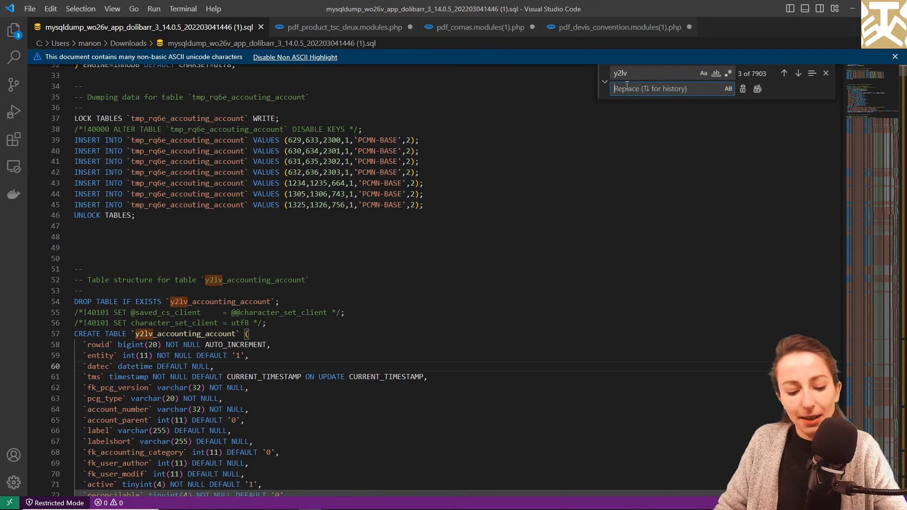
text(ei7d)
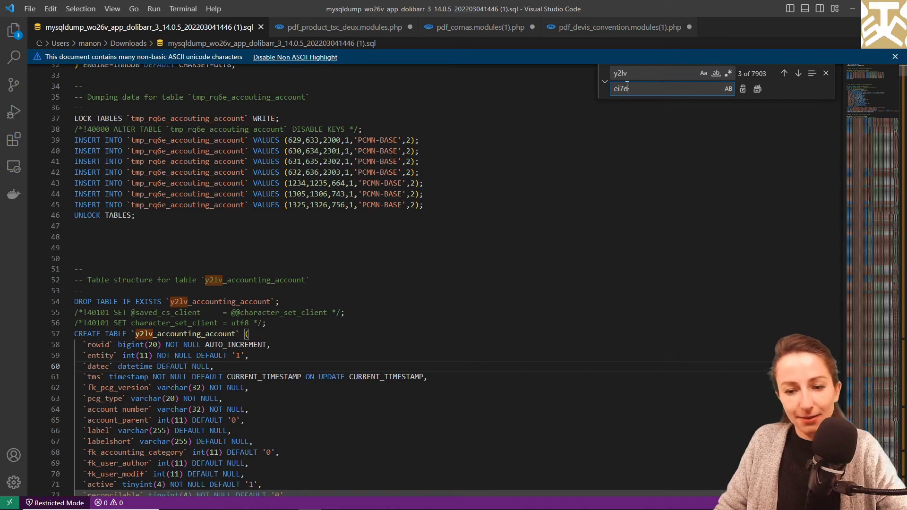
click(759, 90)
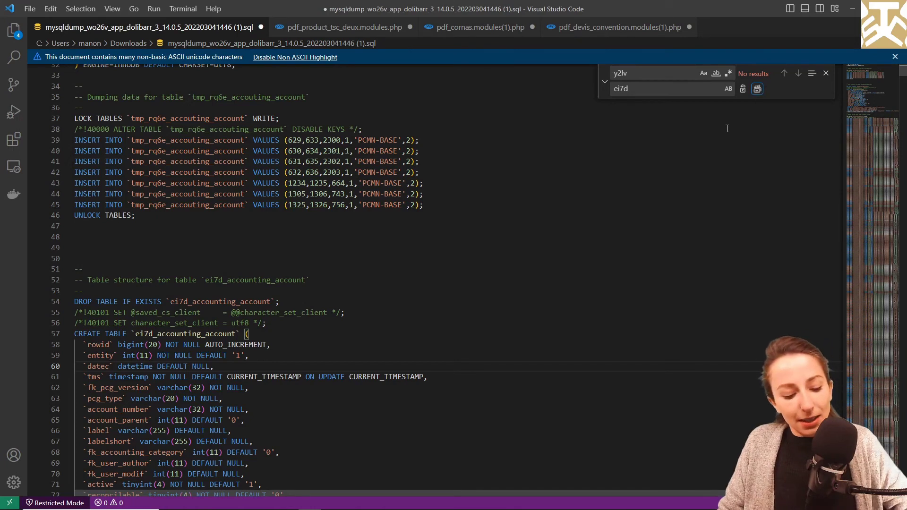
key(ctrl+s)
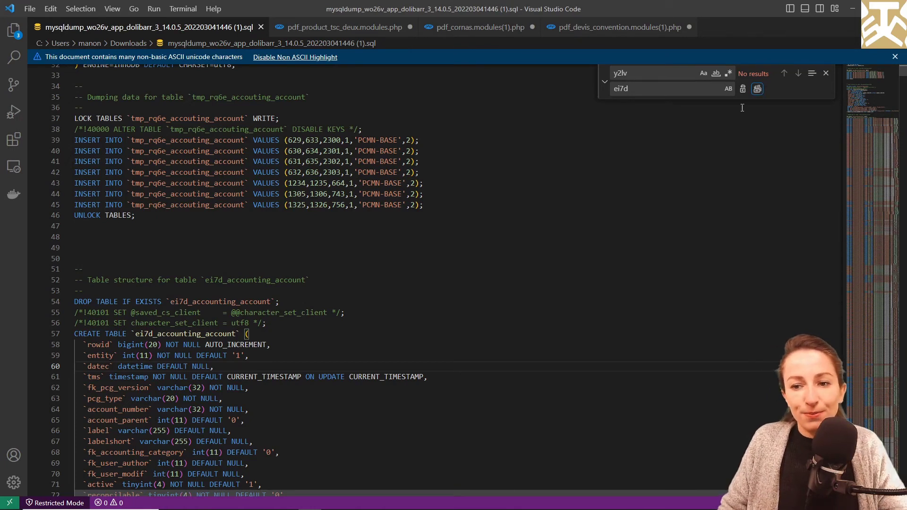
Upload the edited dump to documents/admin/backup in the Infomaniak file manager and delete the original mysqldump_wo26v_app_dolibarr_3_14.0.5_202203041446.sql.
click(852, 9)
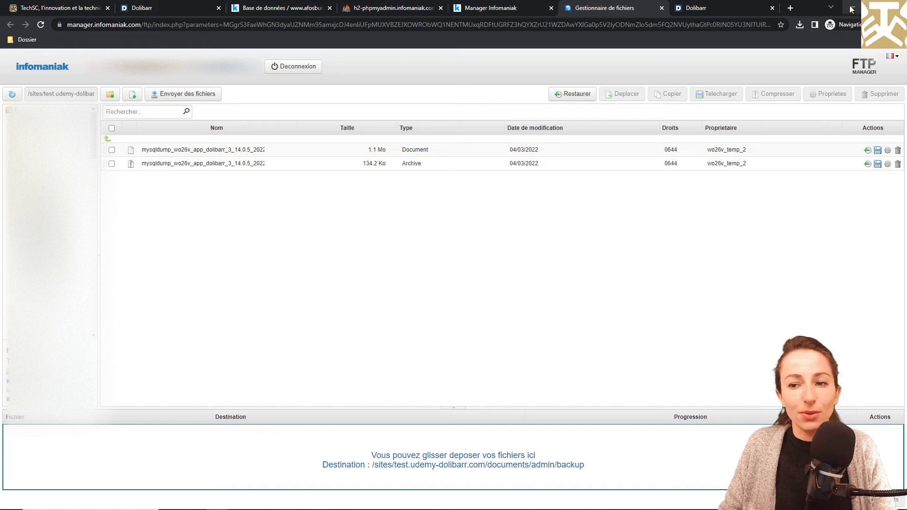
key(alt+Tab)
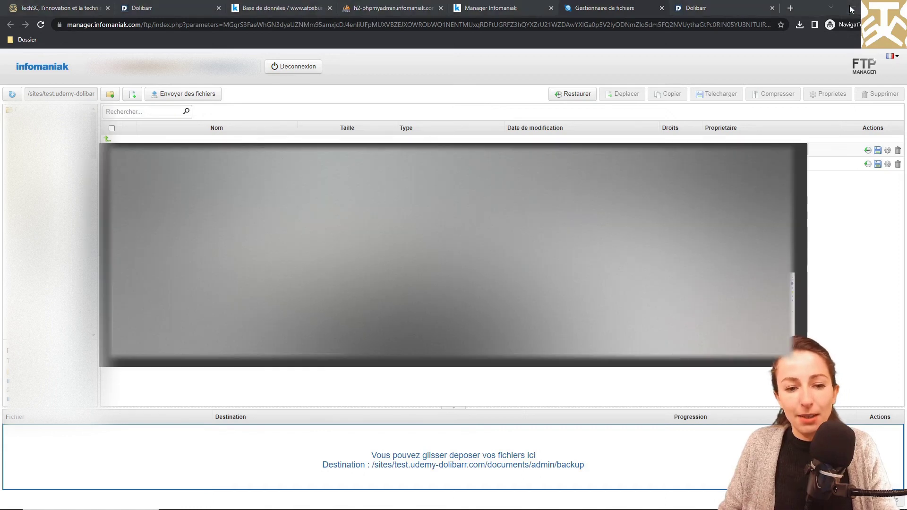
drag(399, 365, 749, 285)
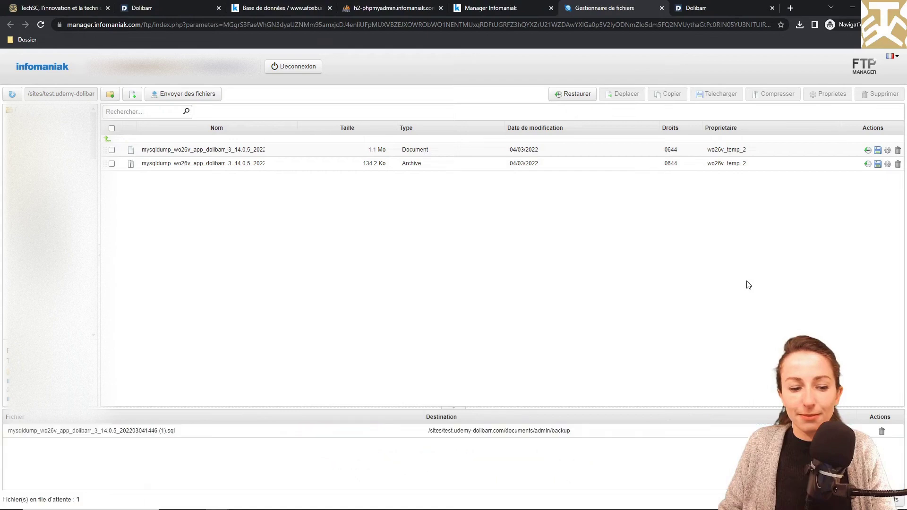
click(898, 164)
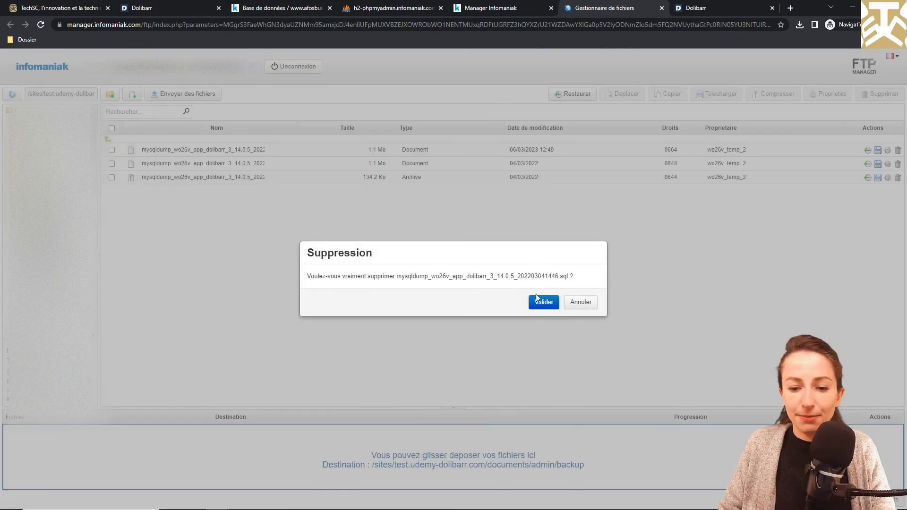
click(538, 299)
Rename the uploaded dump as mysqldump_wo26v_app_dolibarr_3_14.0.5_202203041446.sql by removing the " (1)" suffix.
click(281, 150)
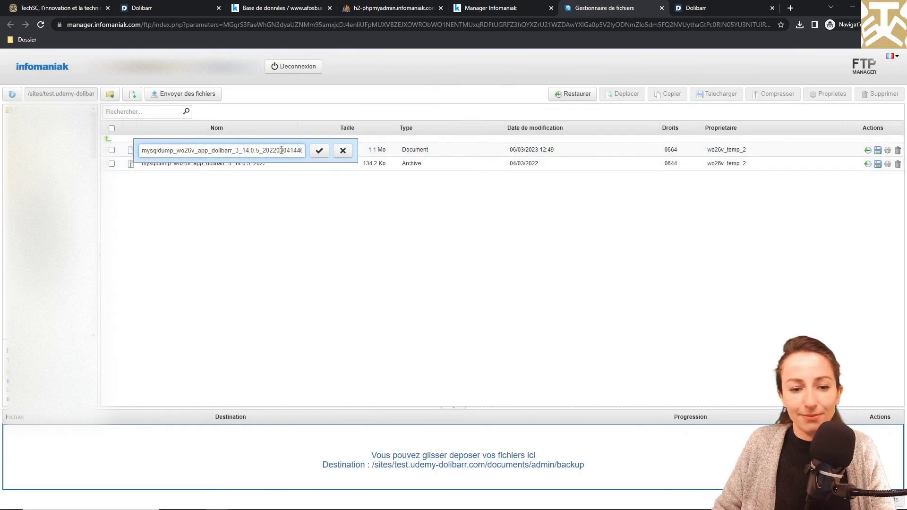
key(Right)
key(Right)
key(Right)
key(Right)
key(Right)
key(Right)
key(Right)
key(Right)
key(Right)
key(Right)
key(Right)
key(Right)
key(Right)
key(Right)
key(Right)
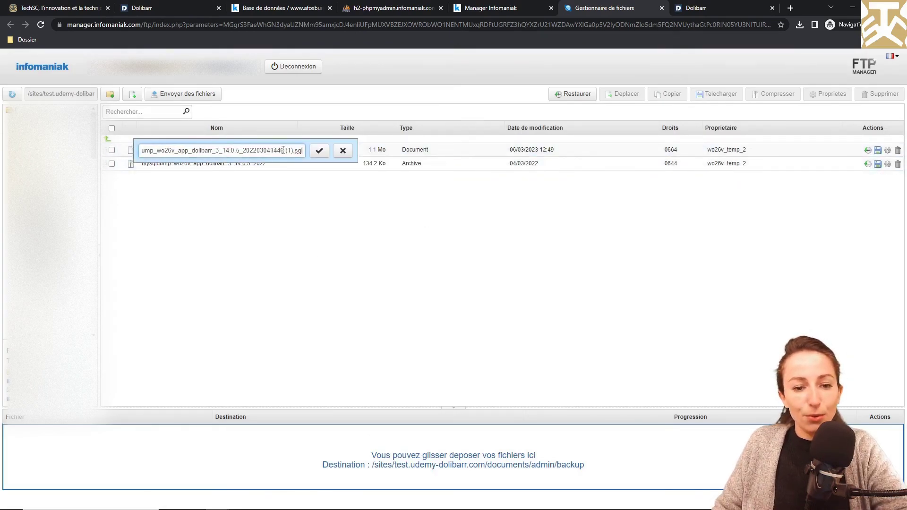
key(Left)
key(Left)
key(Left)
key(Left)
key(BackSpace)
key(BackSpace)
key(BackSpace)
key(BackSpace)
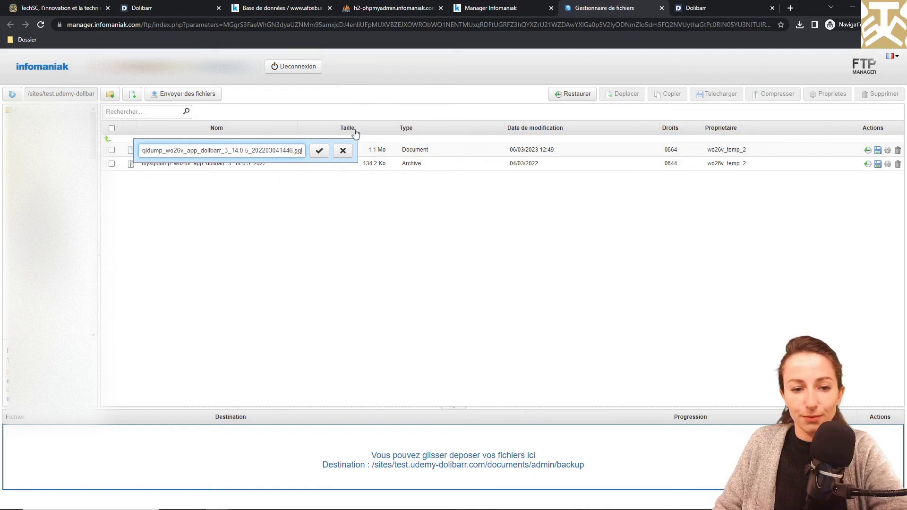
click(318, 151)
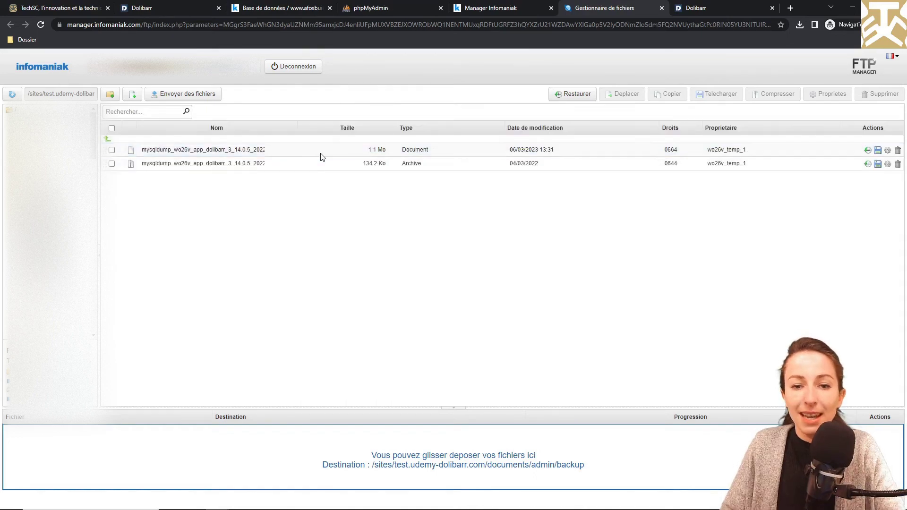
Recall the previous MySQL import command in the SSH console and run it again with the edited dump.
click(480, 9)
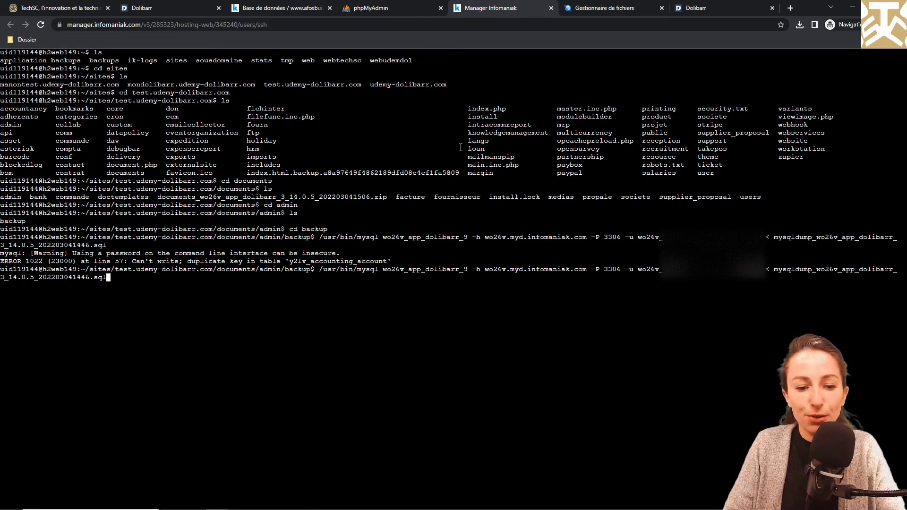
key(Return)
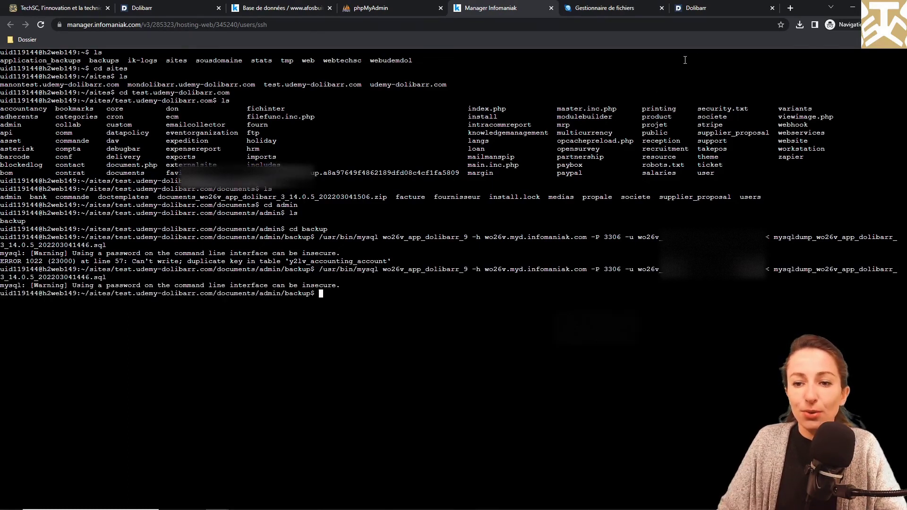
Reload the Dolibarr test site and delete install.lock from its documents folder in the Infomaniak file manager.
click(719, 8)
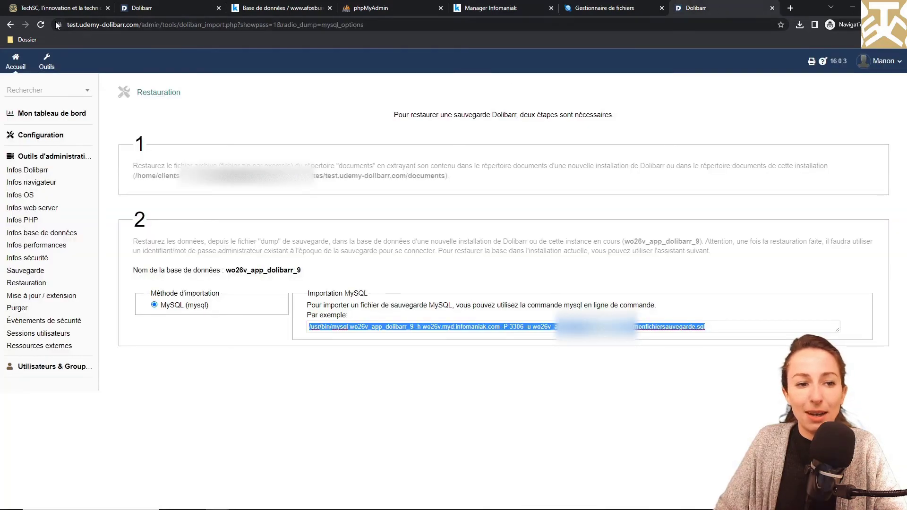
click(39, 27)
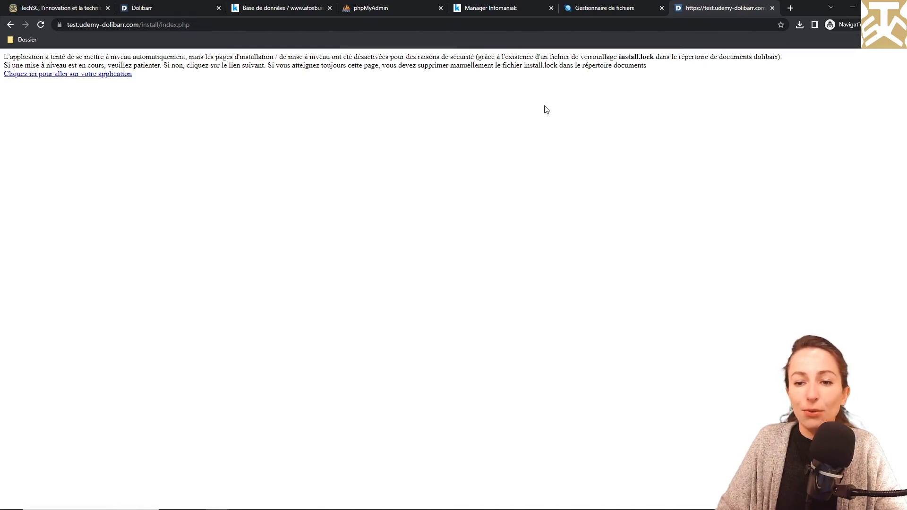
click(600, 10)
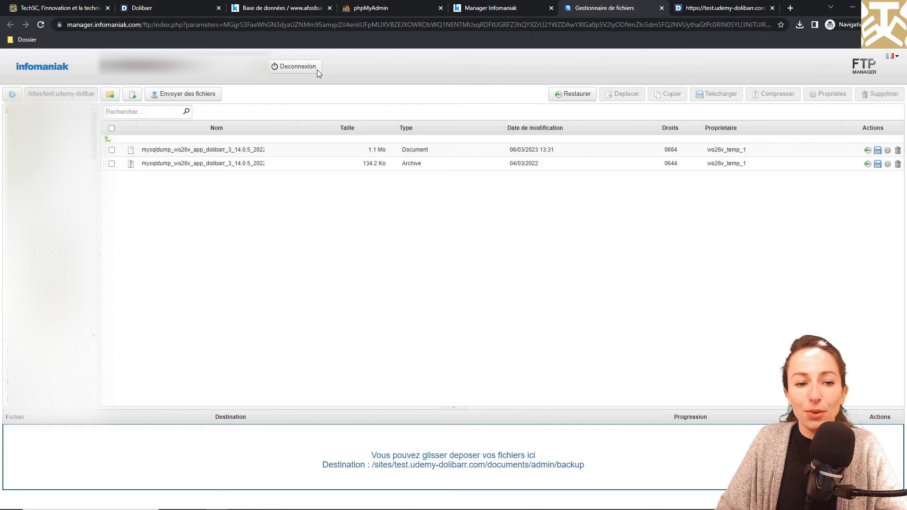
click(107, 142)
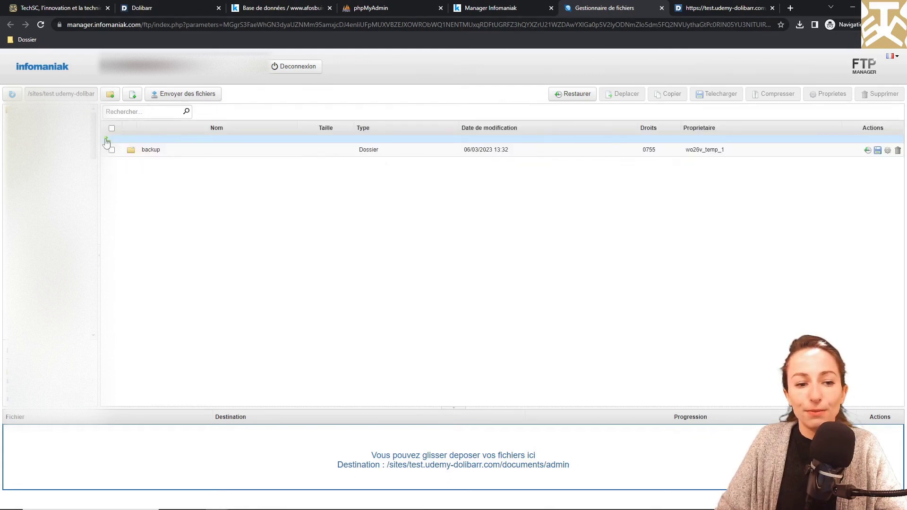
click(107, 142)
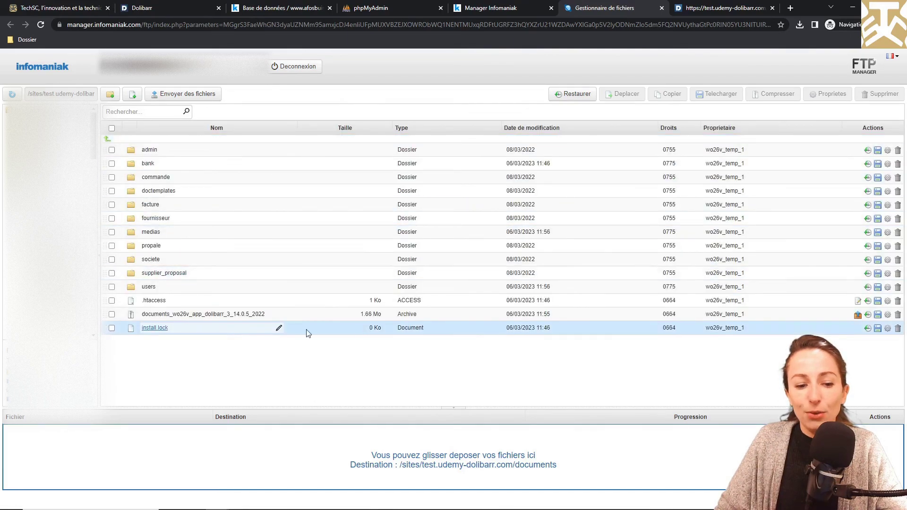
click(898, 328)
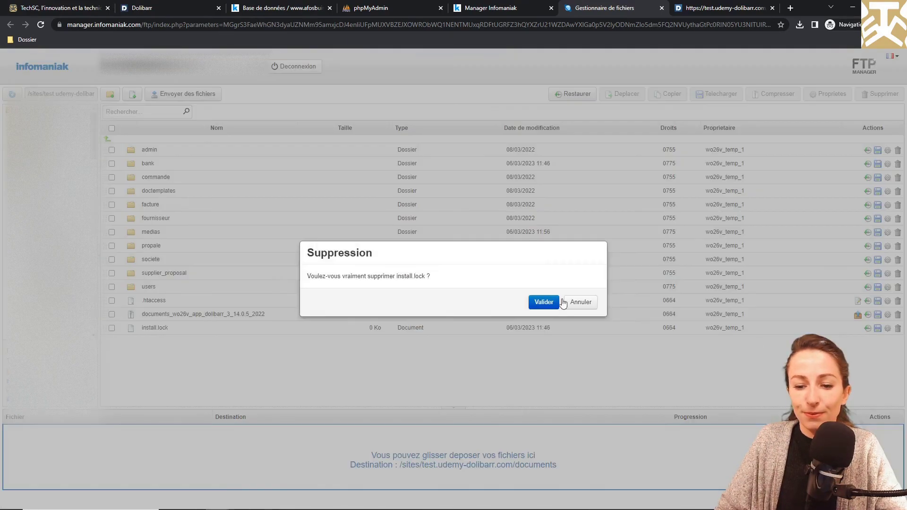
click(557, 302)
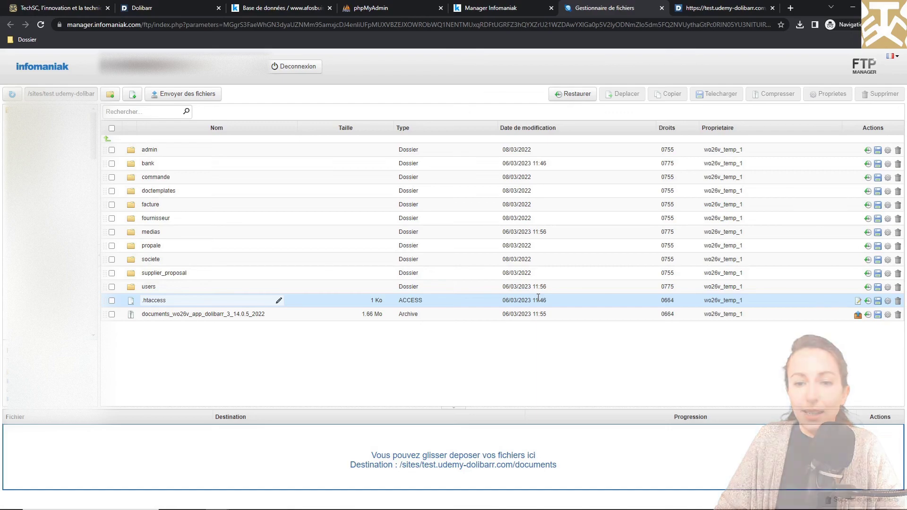
Reload the Dolibarr install page and run the 14.0.* -> 15.0.* database update through to its final page.
click(718, 8)
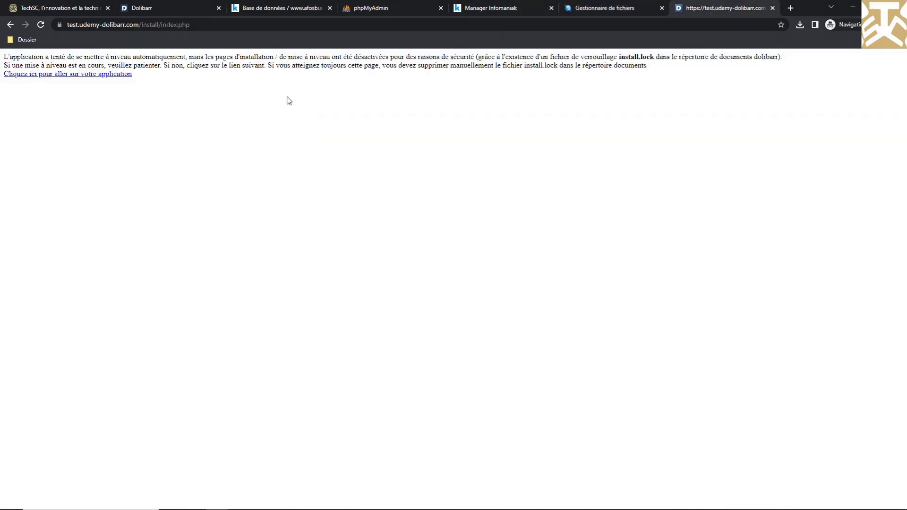
click(41, 25)
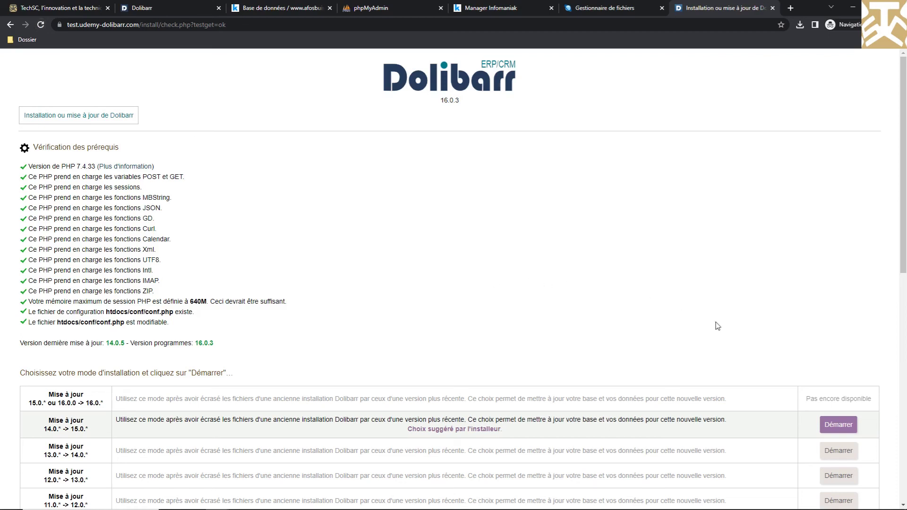
click(835, 428)
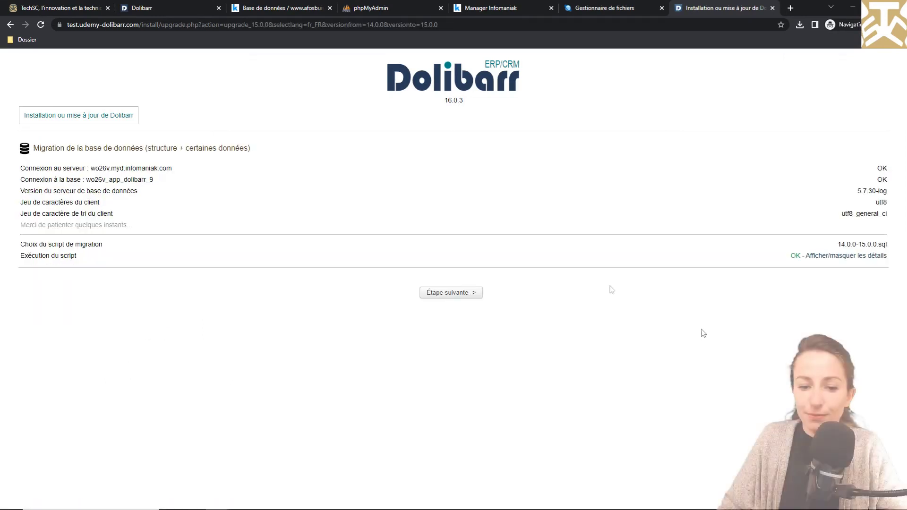
click(456, 297)
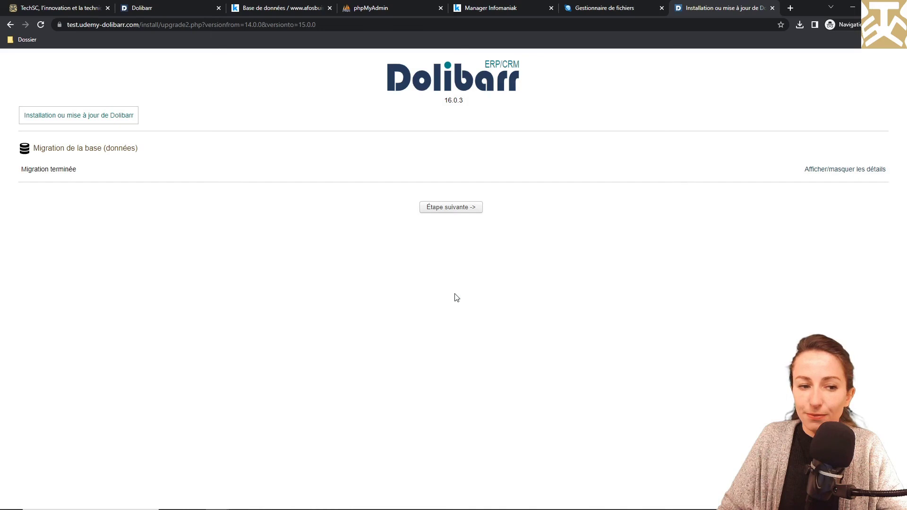
click(450, 211)
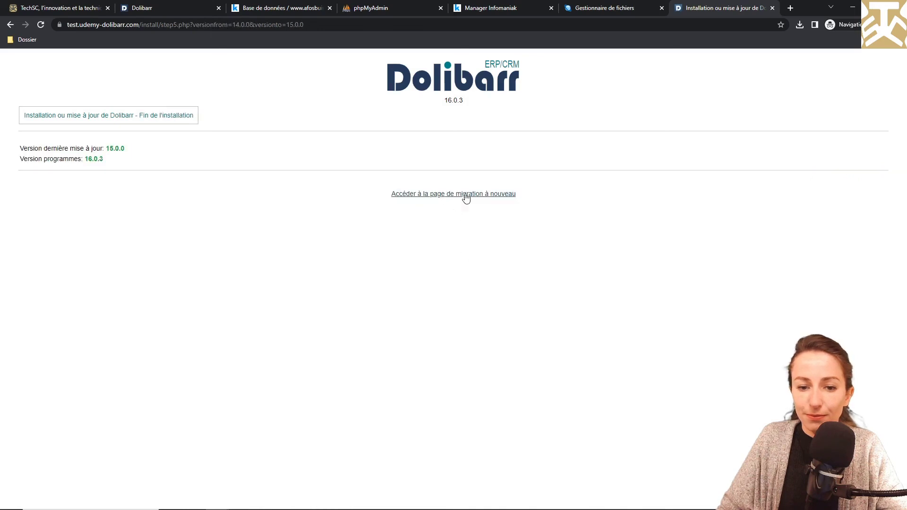
Return to the migration page, run the 15.0.* ou 16.0.0 -> 16.0.* update to completion, and open Dolibarr.
click(466, 195)
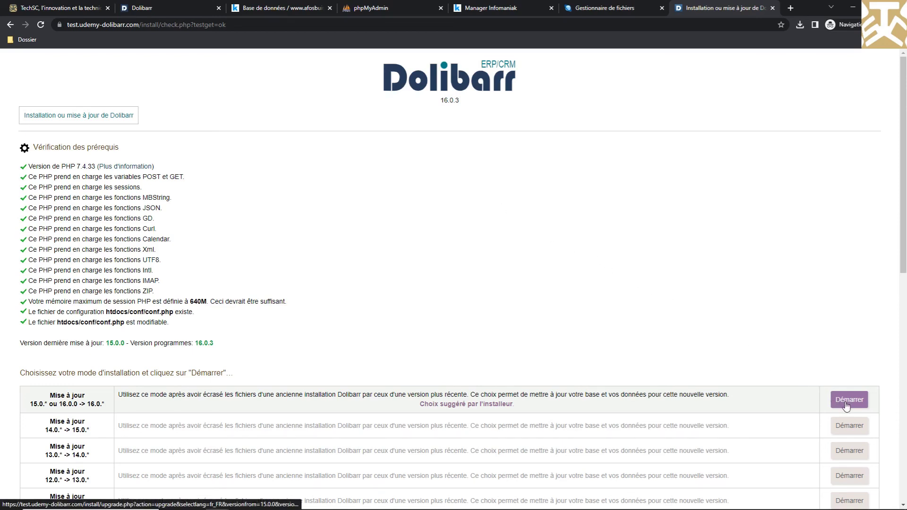
click(831, 396)
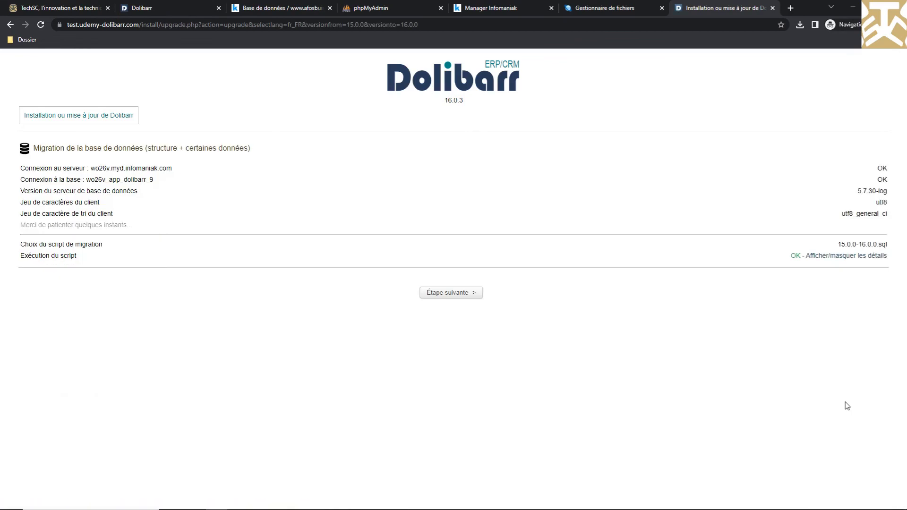
click(462, 292)
click(465, 237)
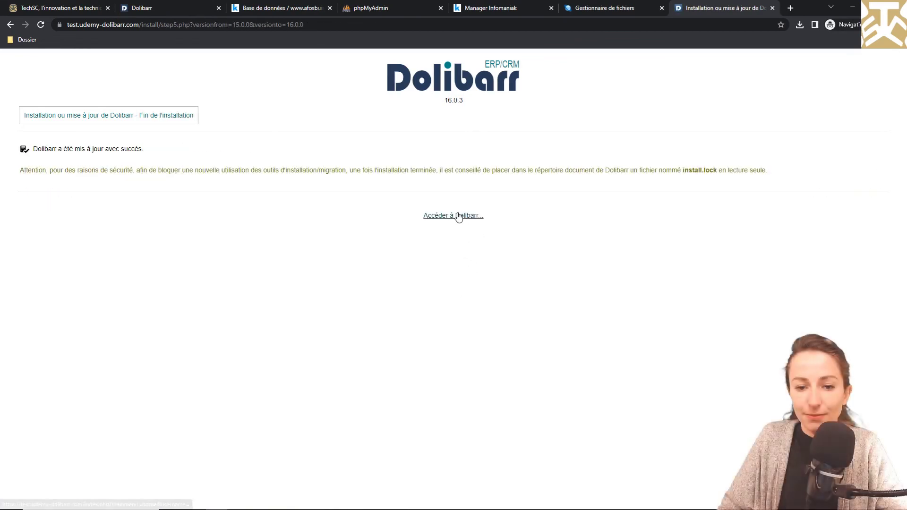
click(458, 215)
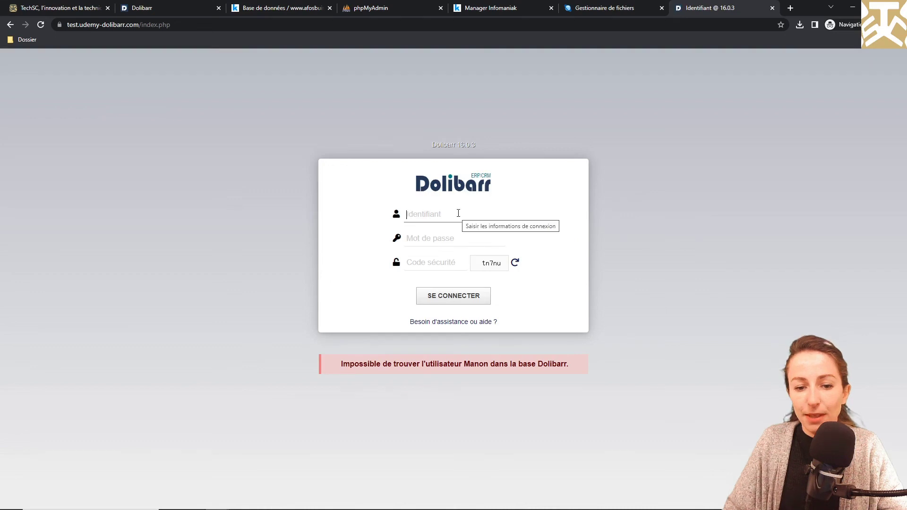
Try to log in to Dolibarr with the backup administrator's username, account password and displayed security code.
text(T)
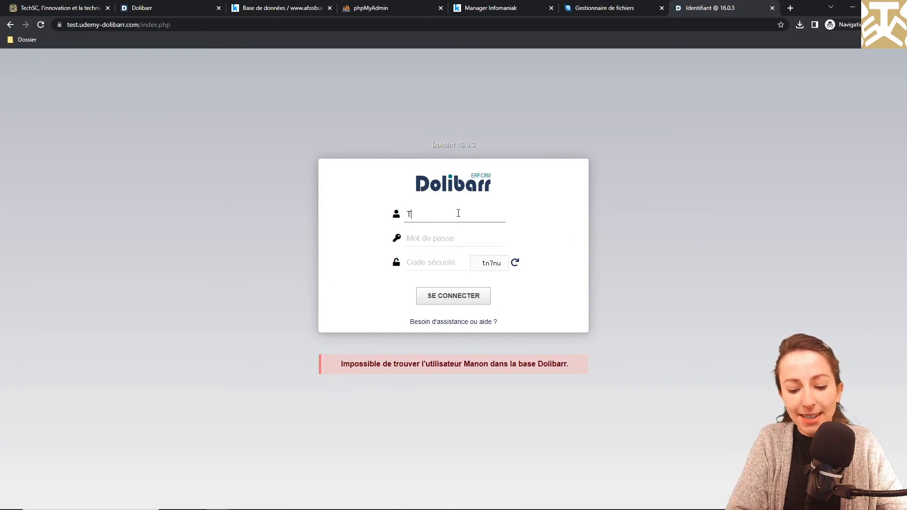
text(ouMan)
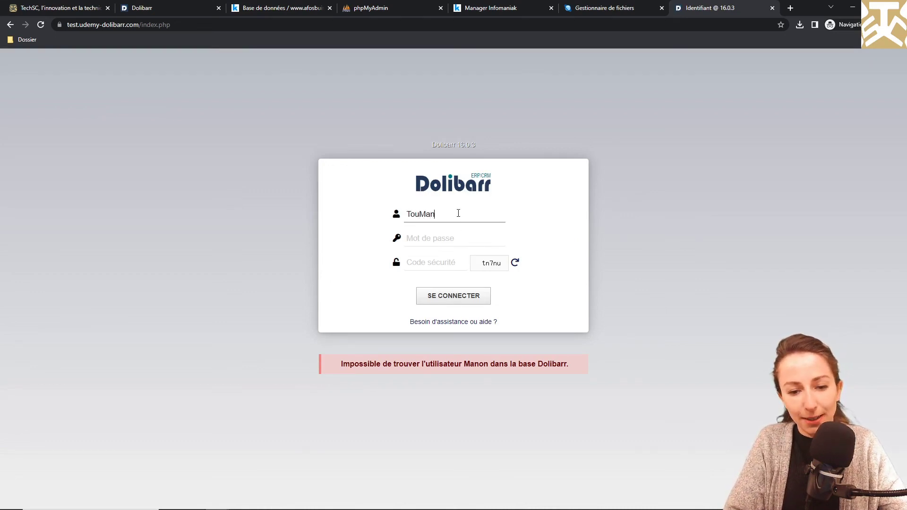
key(Tab)
text(****************)
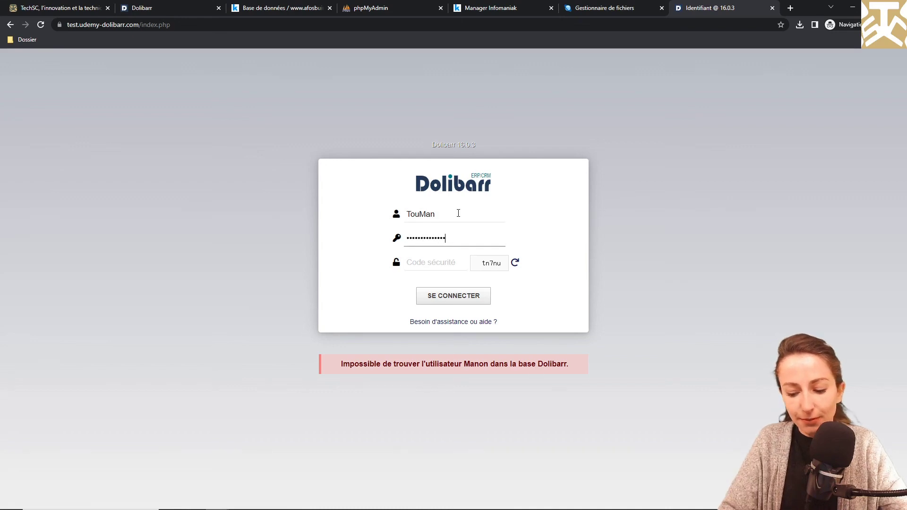
key(Tab)
text(tn7nu)
key(Return)
Re-enter the account password with the newly displayed security code and log in to the restored Dolibarr.
text(****************)
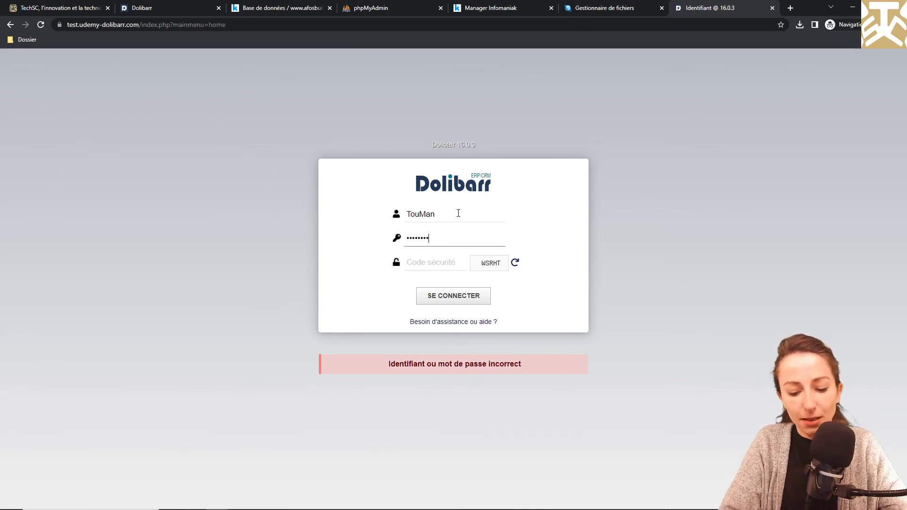
key(Tab)
text(WSRH)
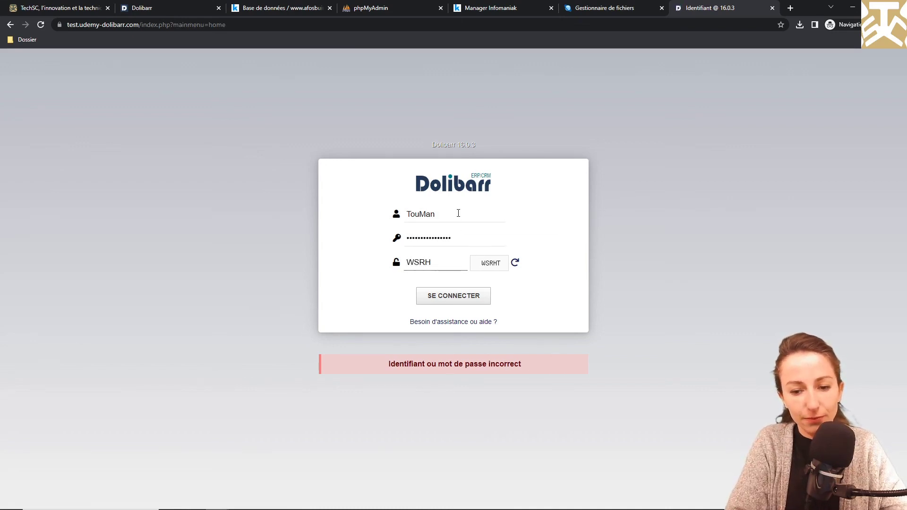
text(T)
key(Return)
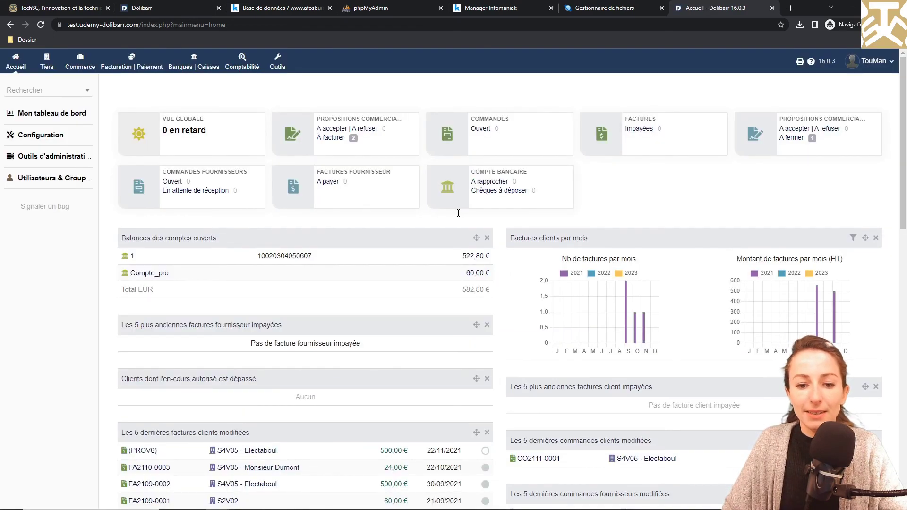